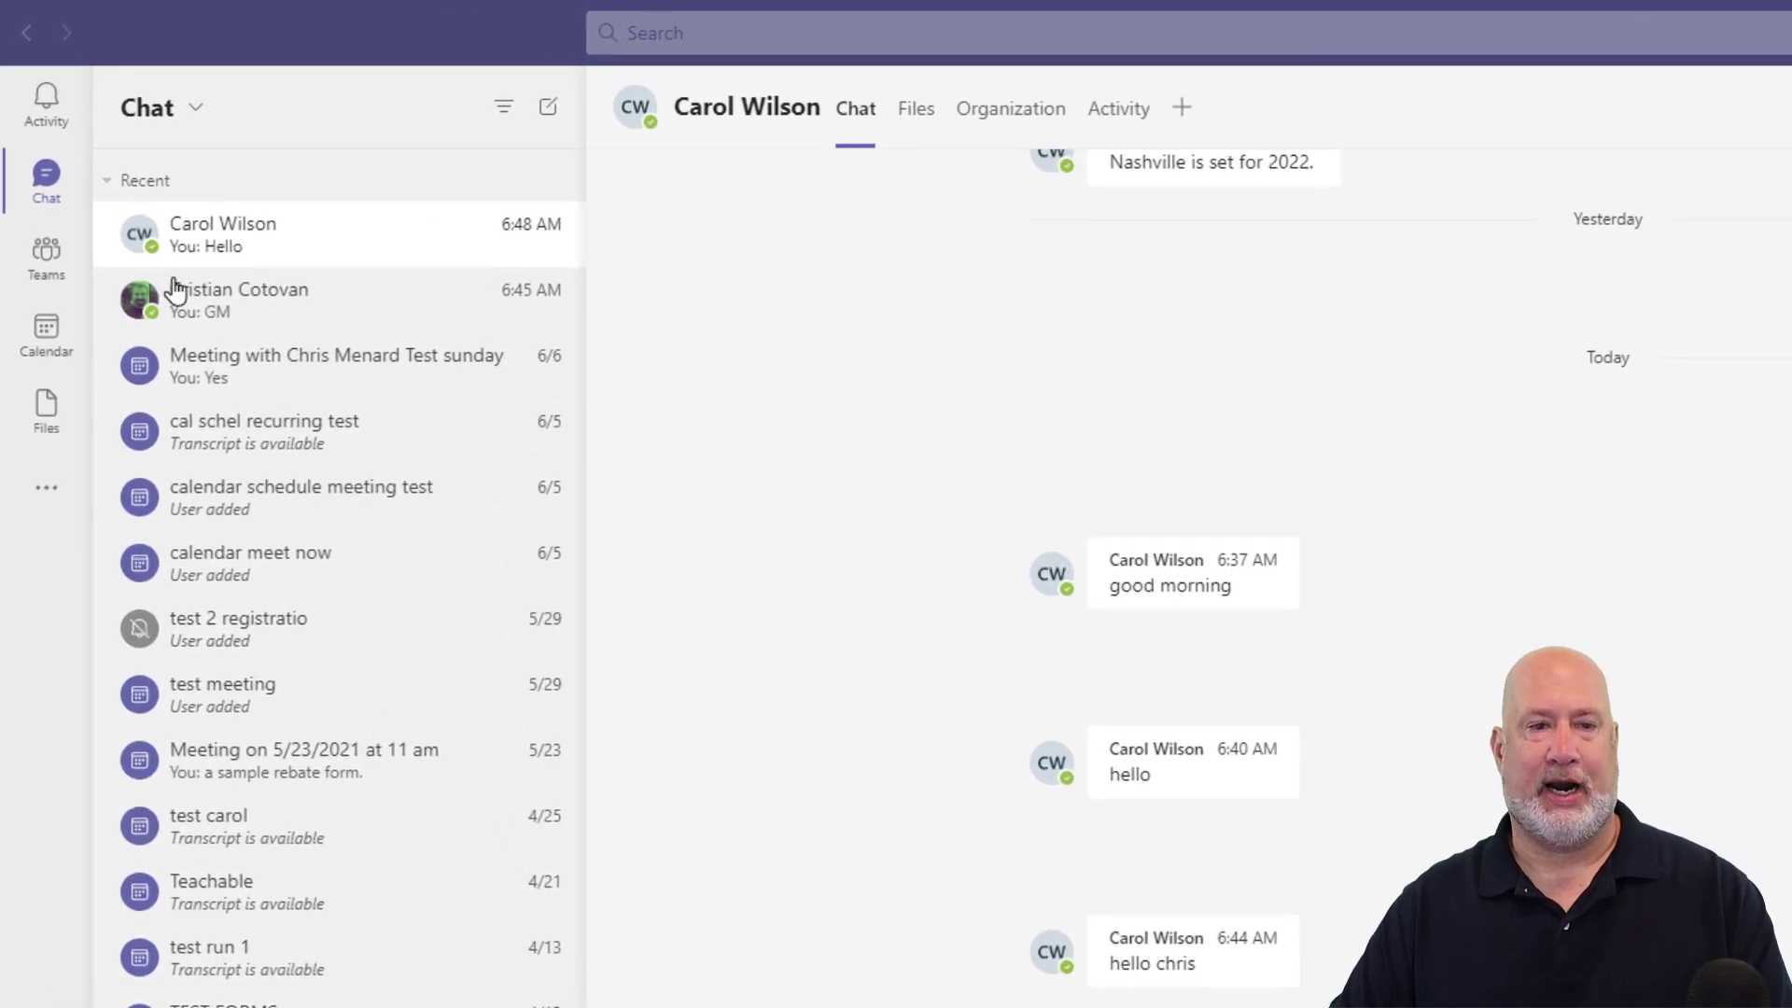
Hide the topmost one-to-one chat in the Recent list
mouse_move(392, 224)
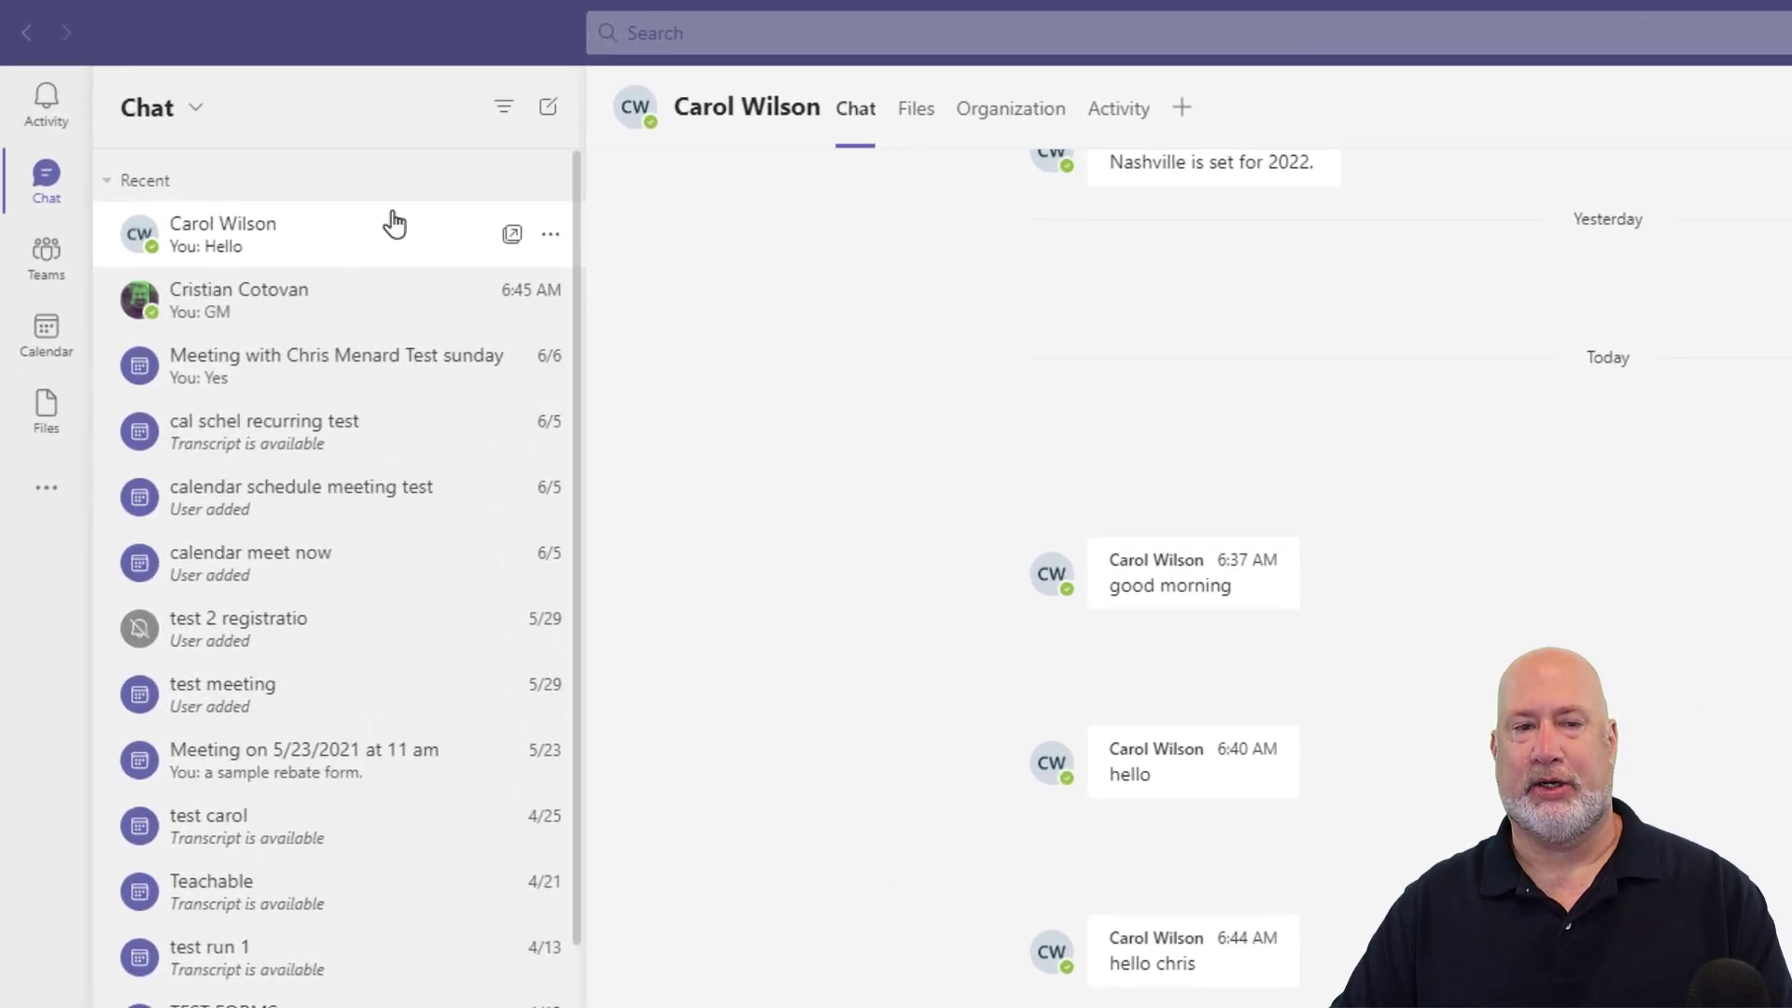
click(551, 238)
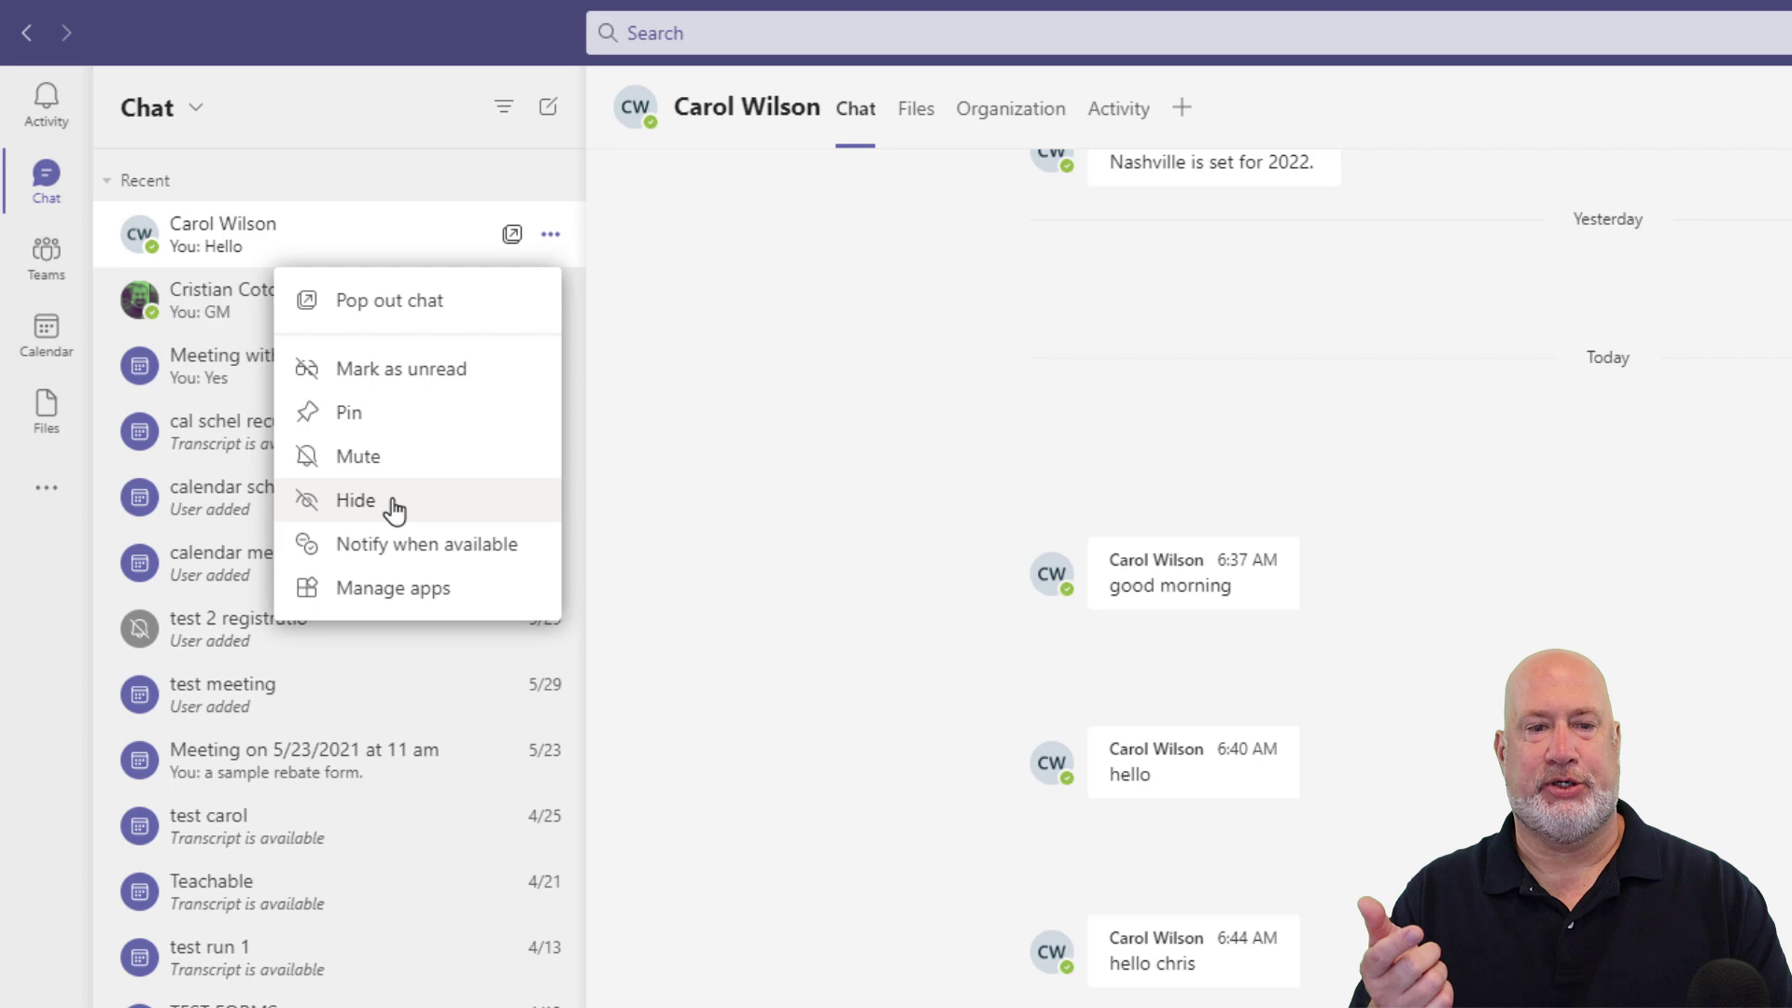
click(355, 500)
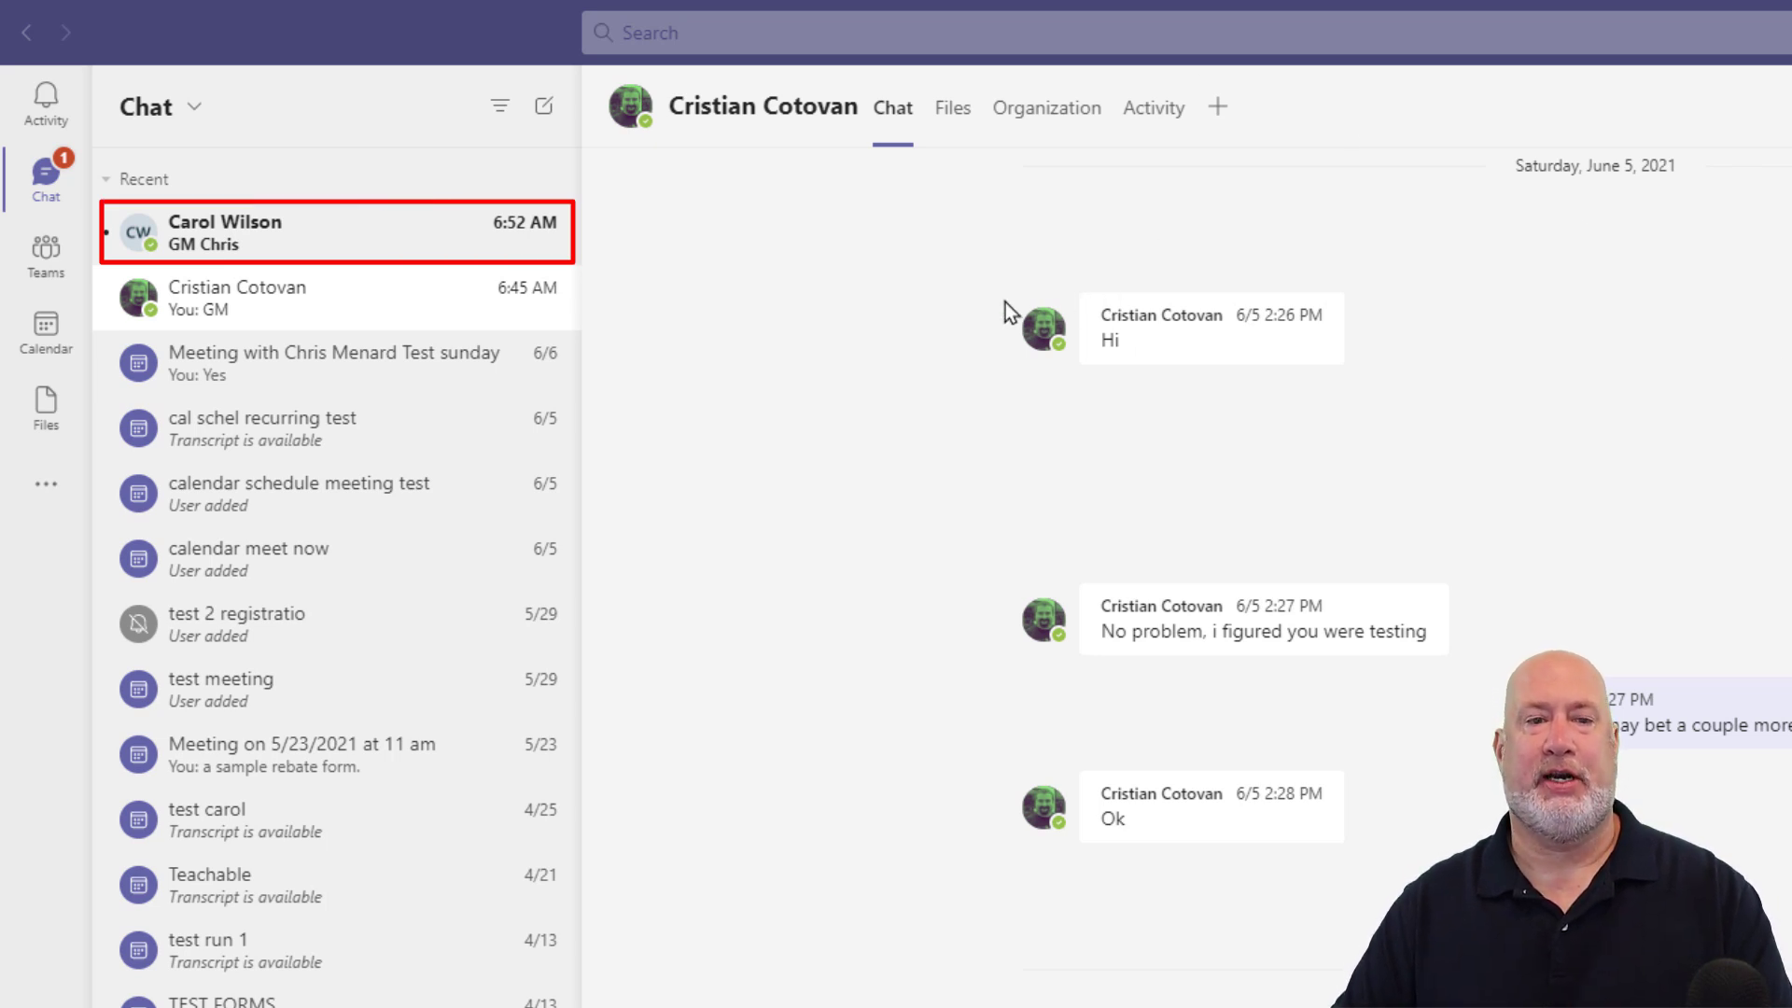
Hide the one-to-one chat that has the new unread message
mouse_move(548, 224)
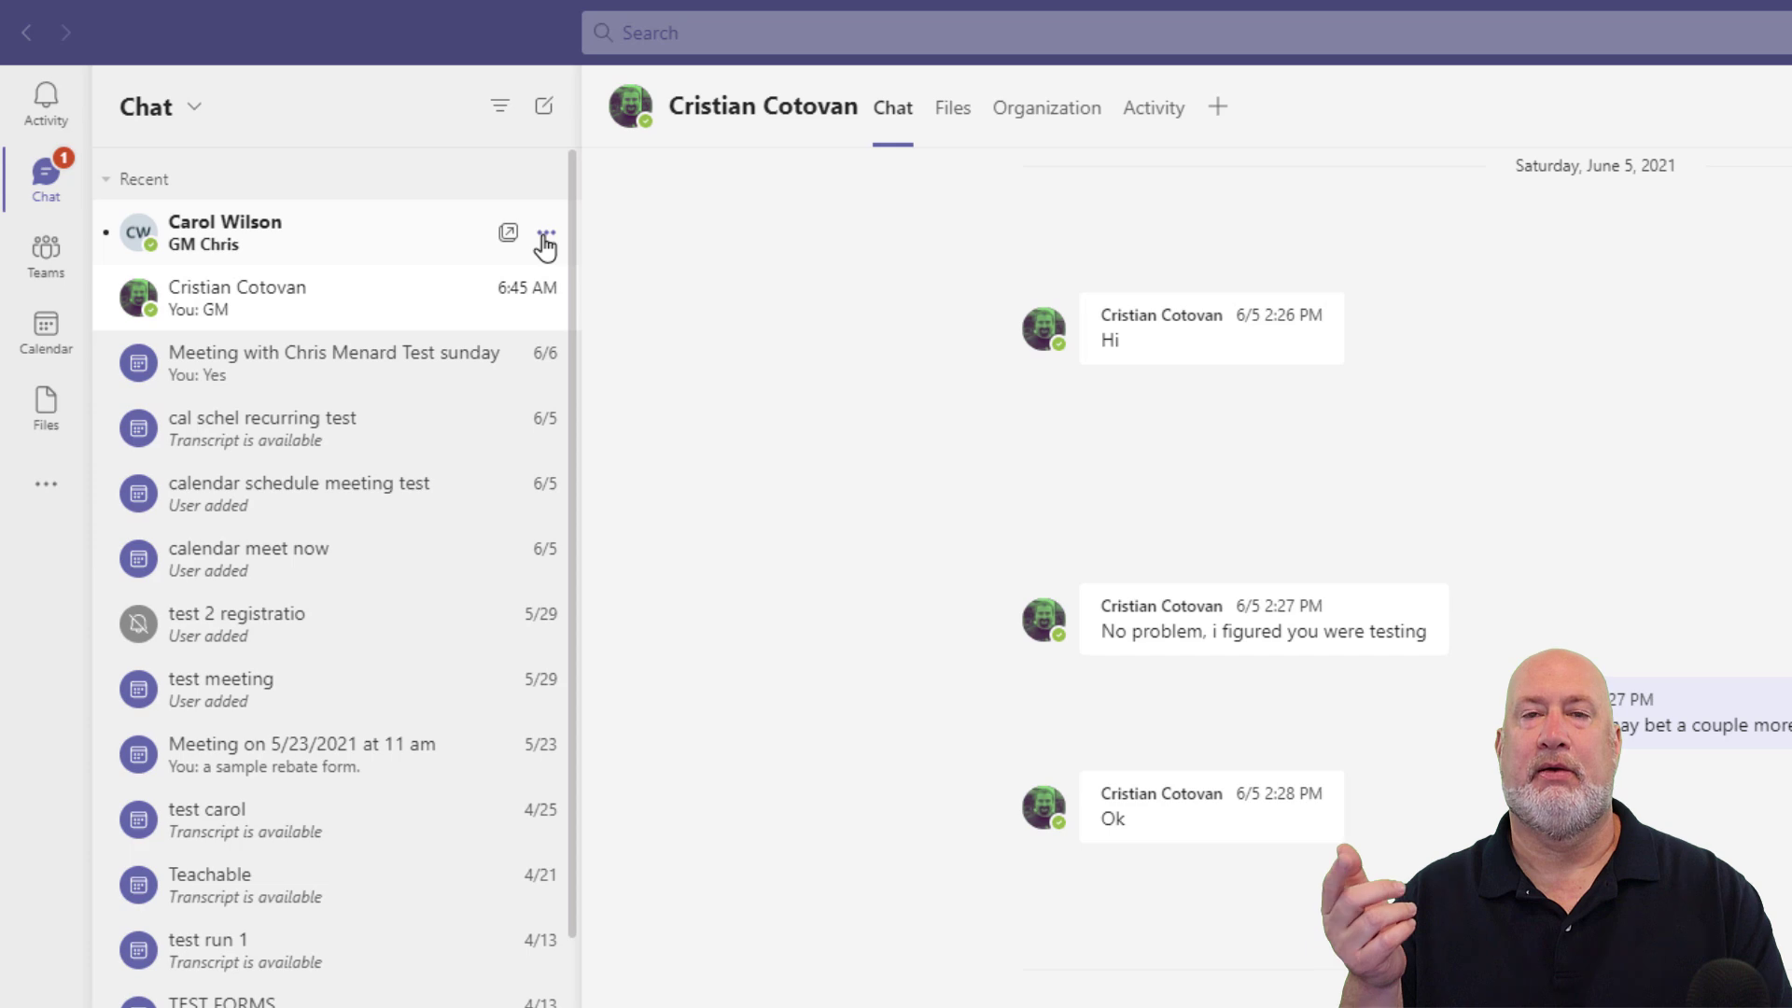
click(546, 233)
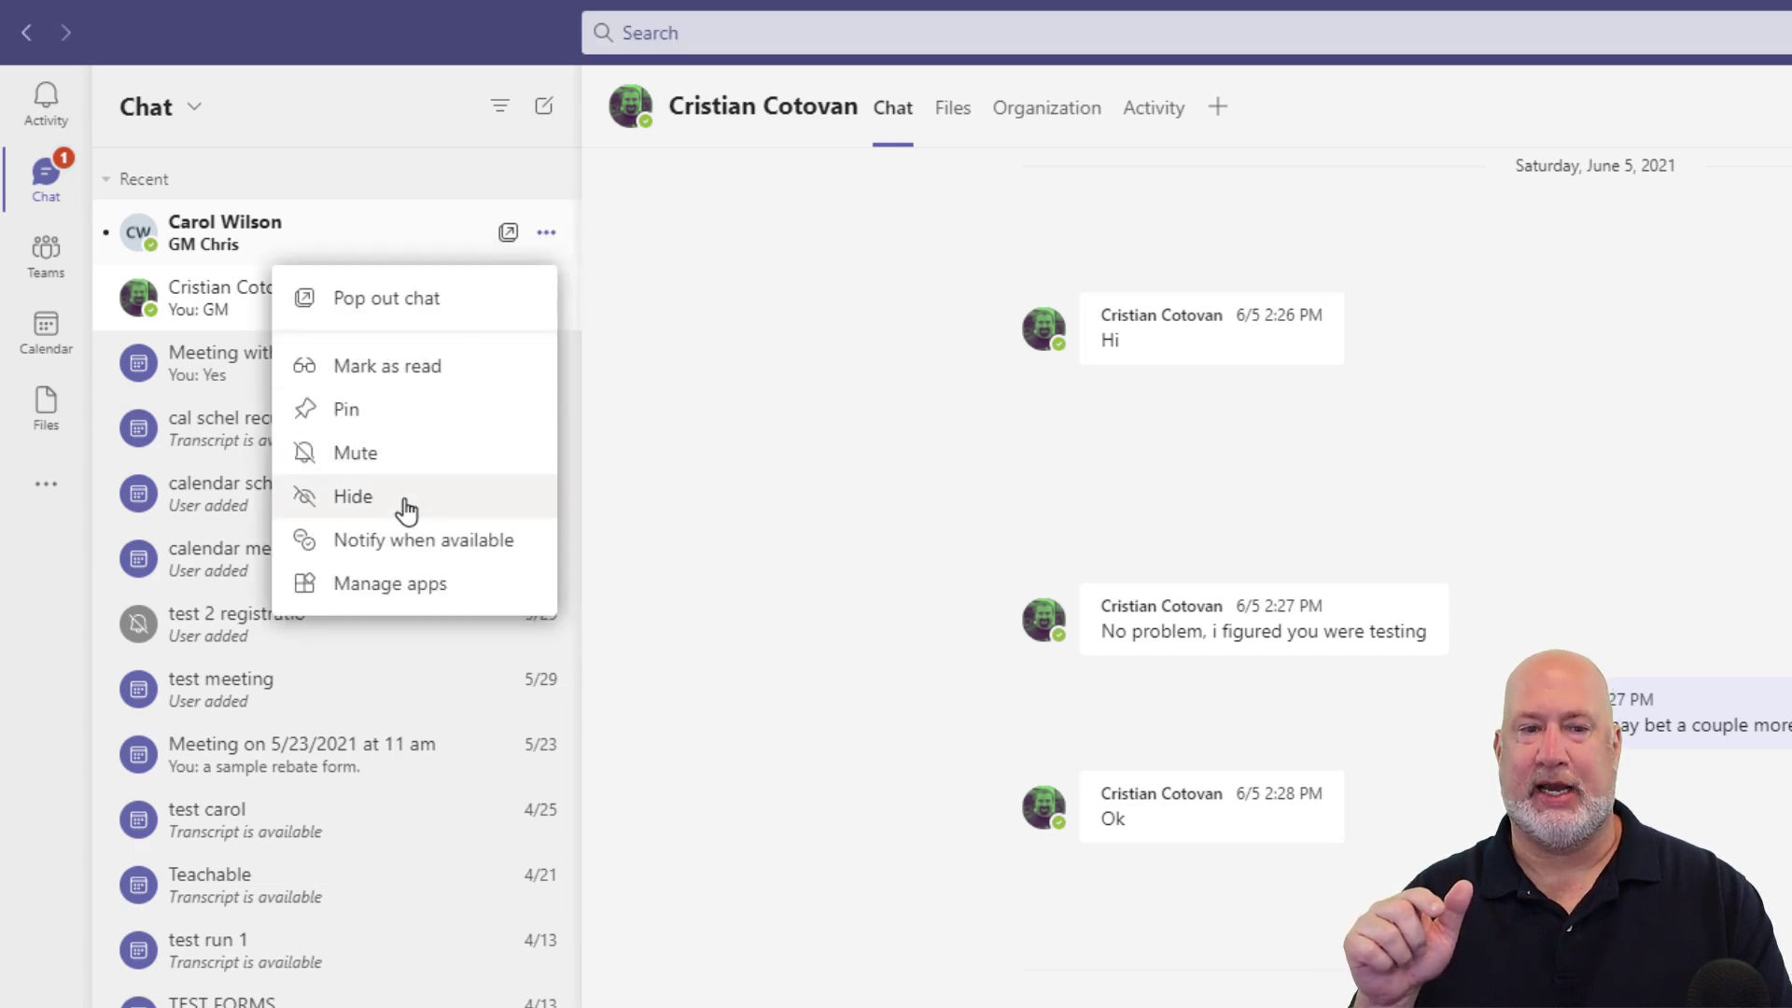
click(353, 504)
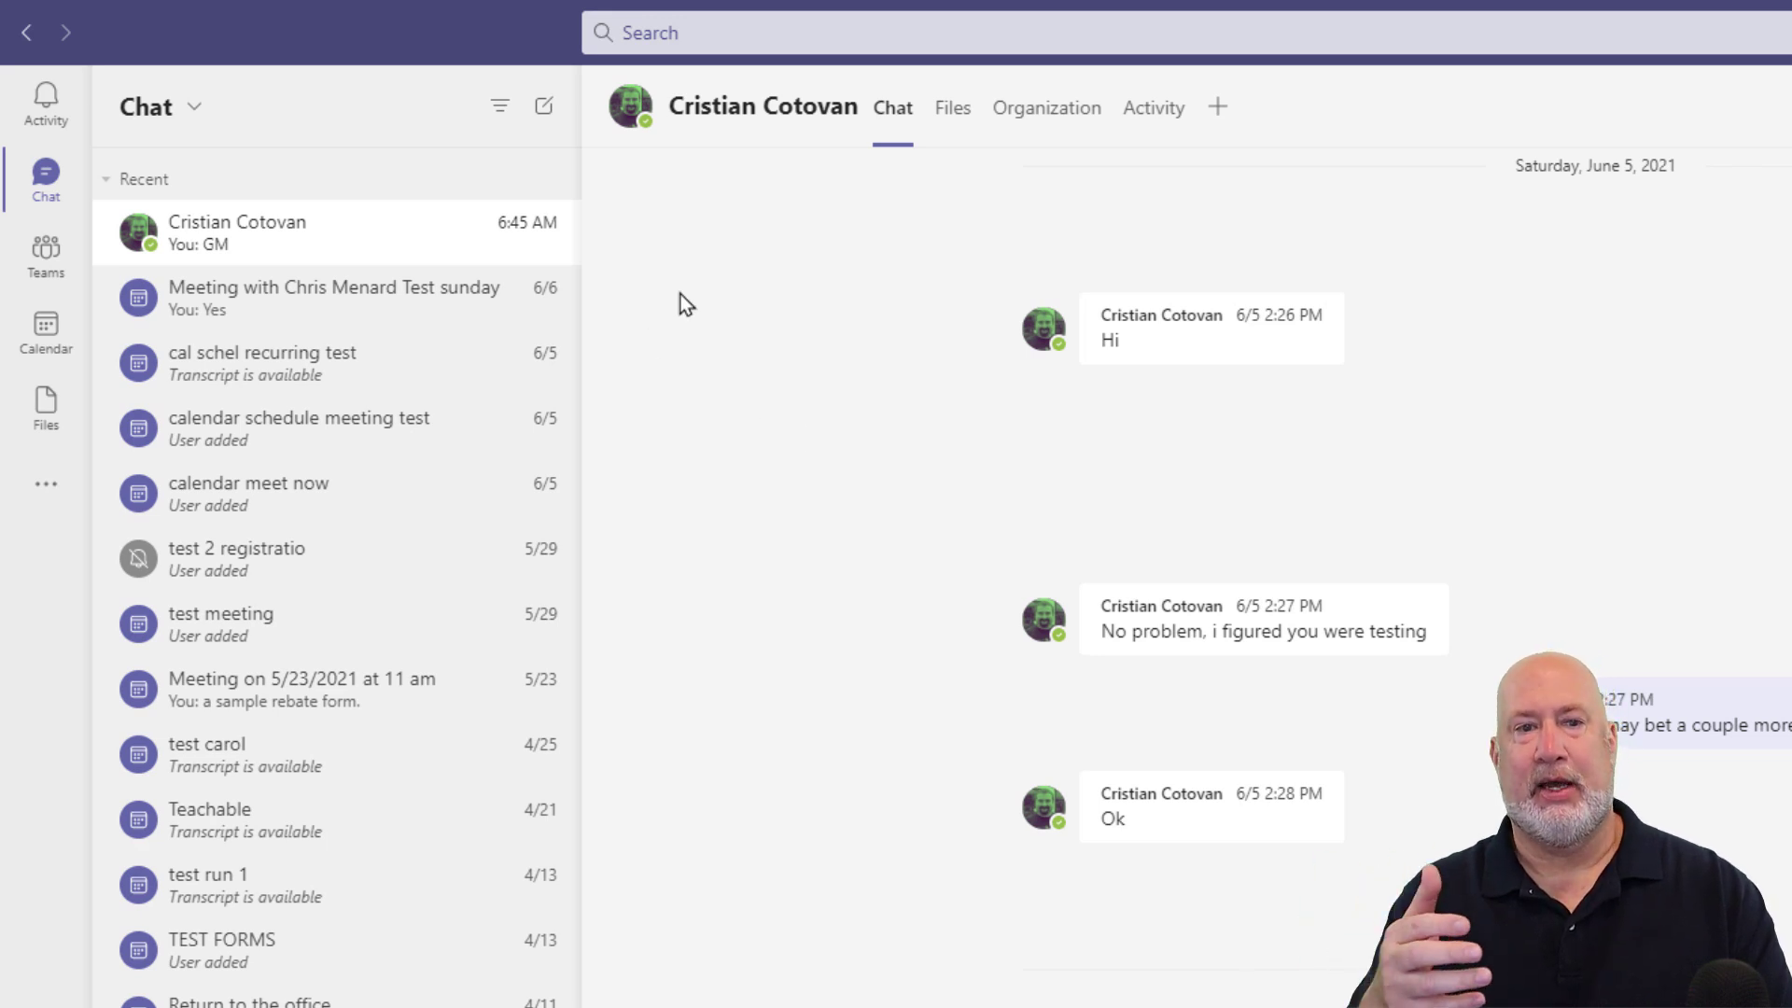
Reopen the hidden chat by choosing the Graphics Designer contact from the search suggestions, and check its options for Unhide
click(709, 36)
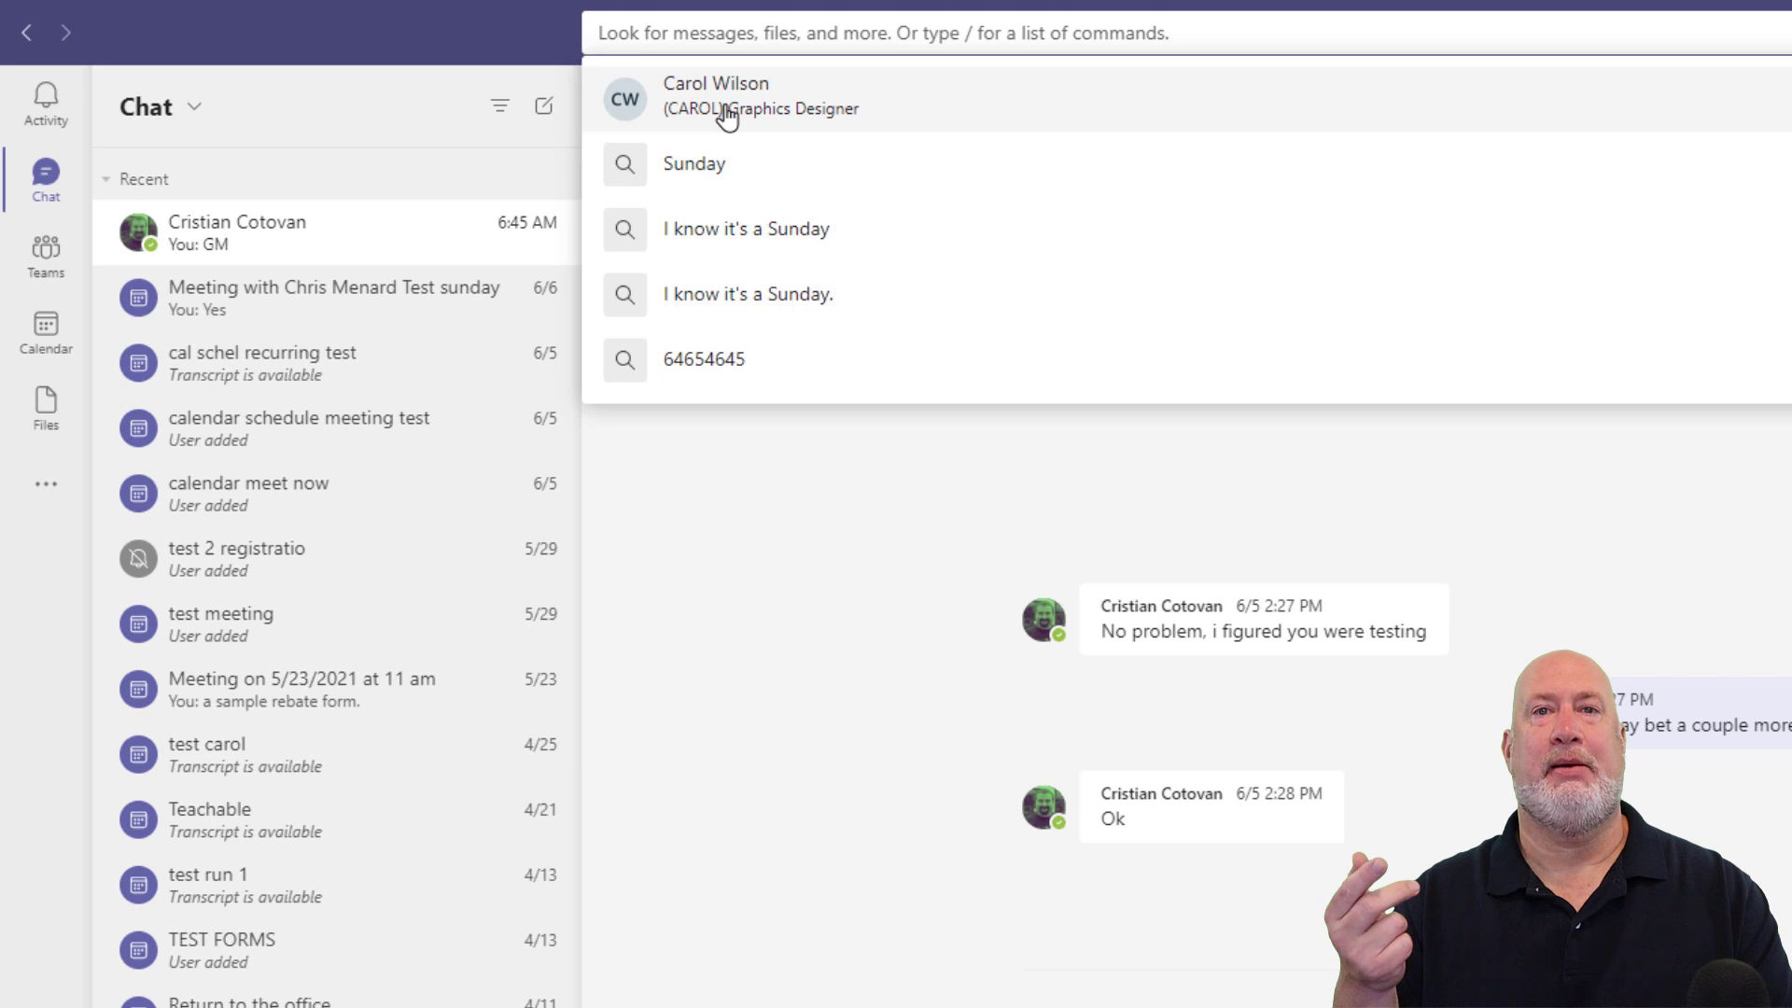
click(535, 137)
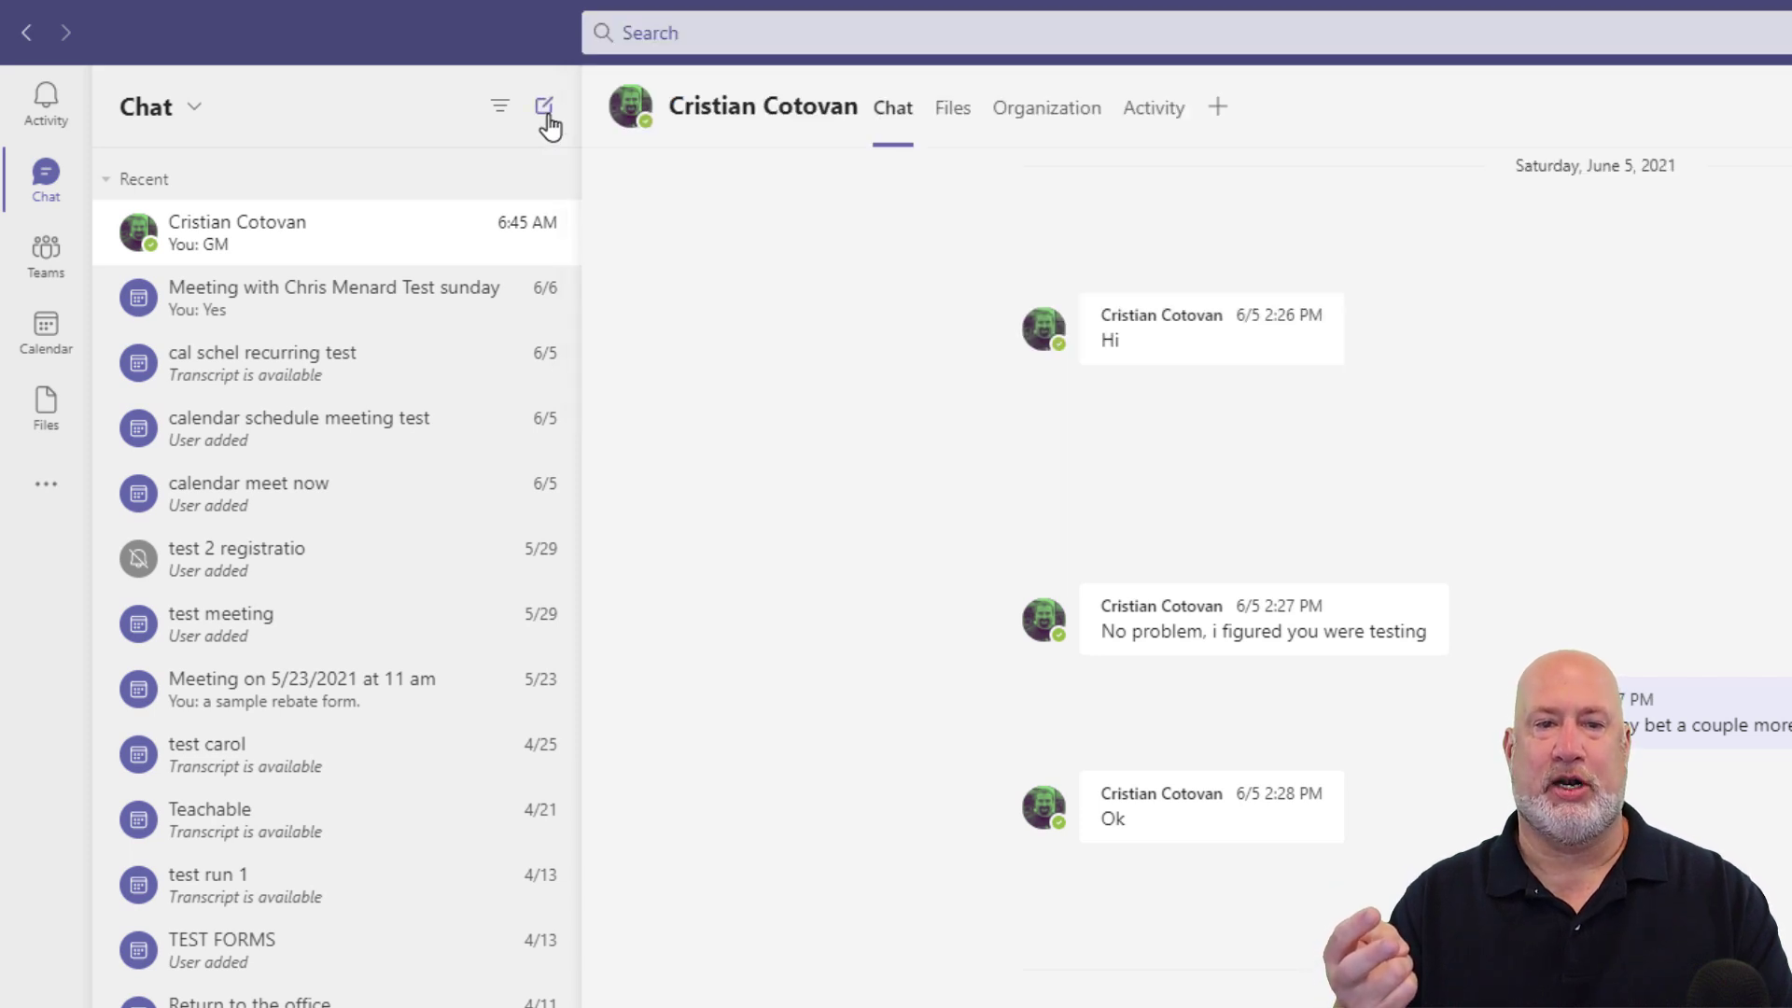
click(684, 34)
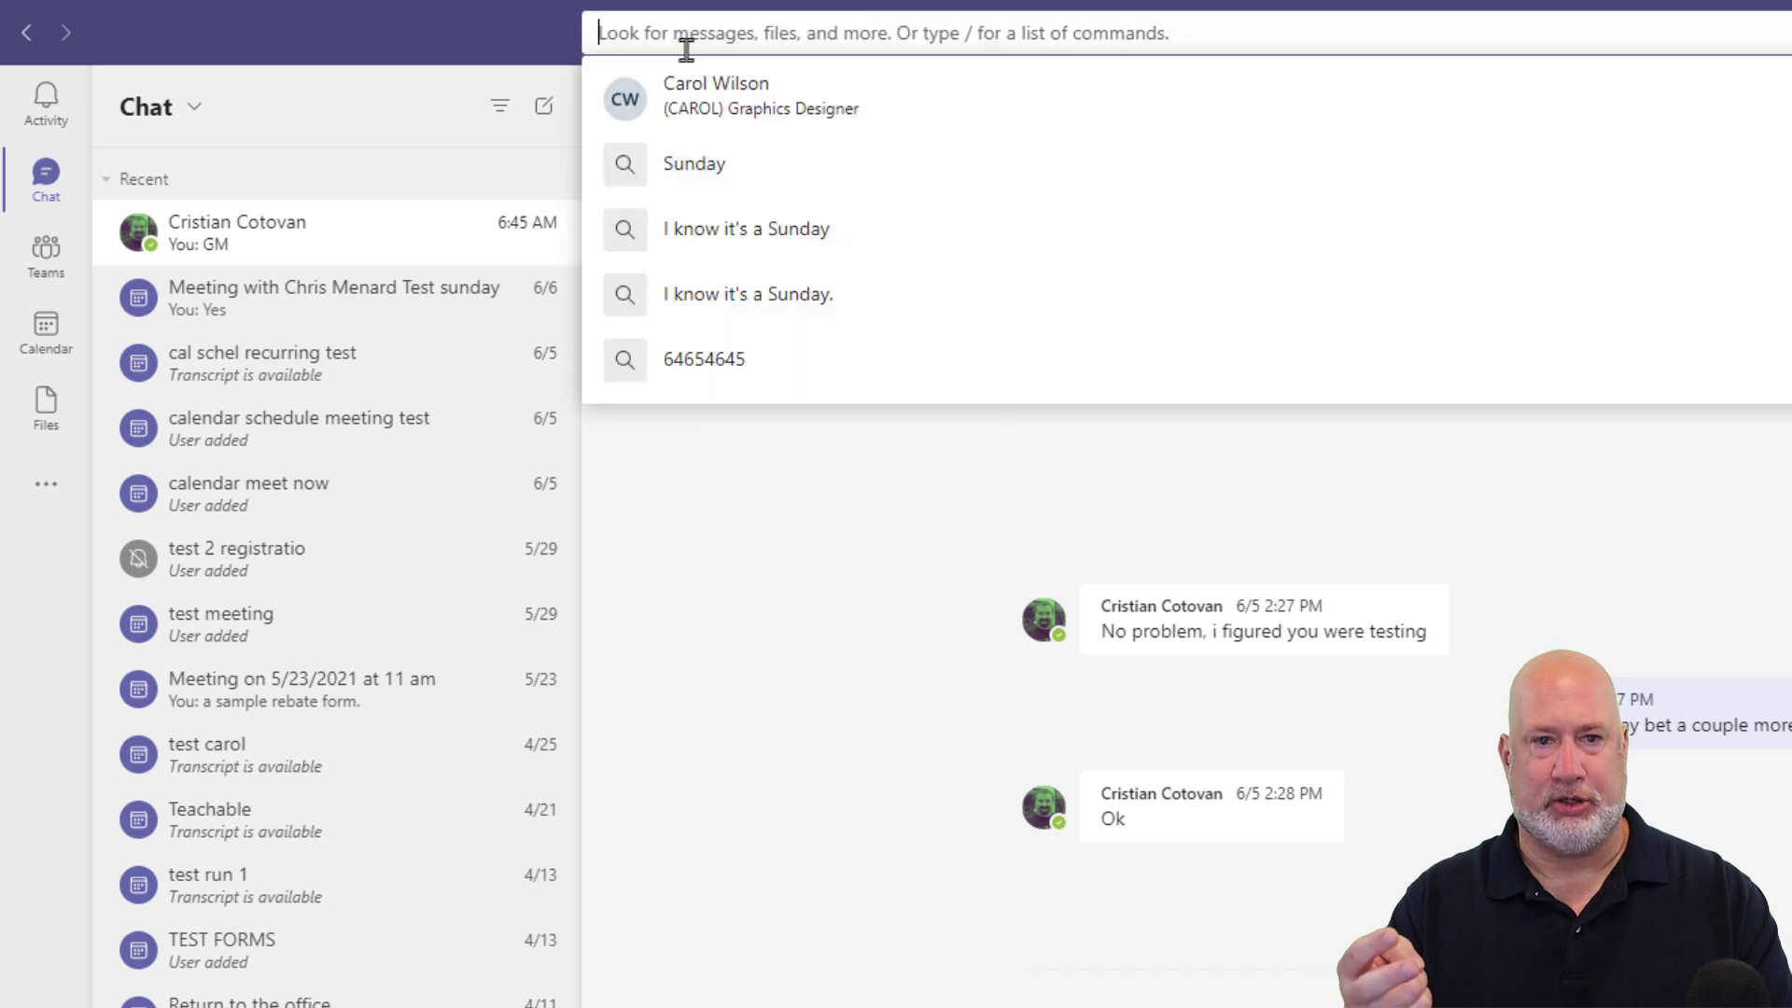
click(695, 98)
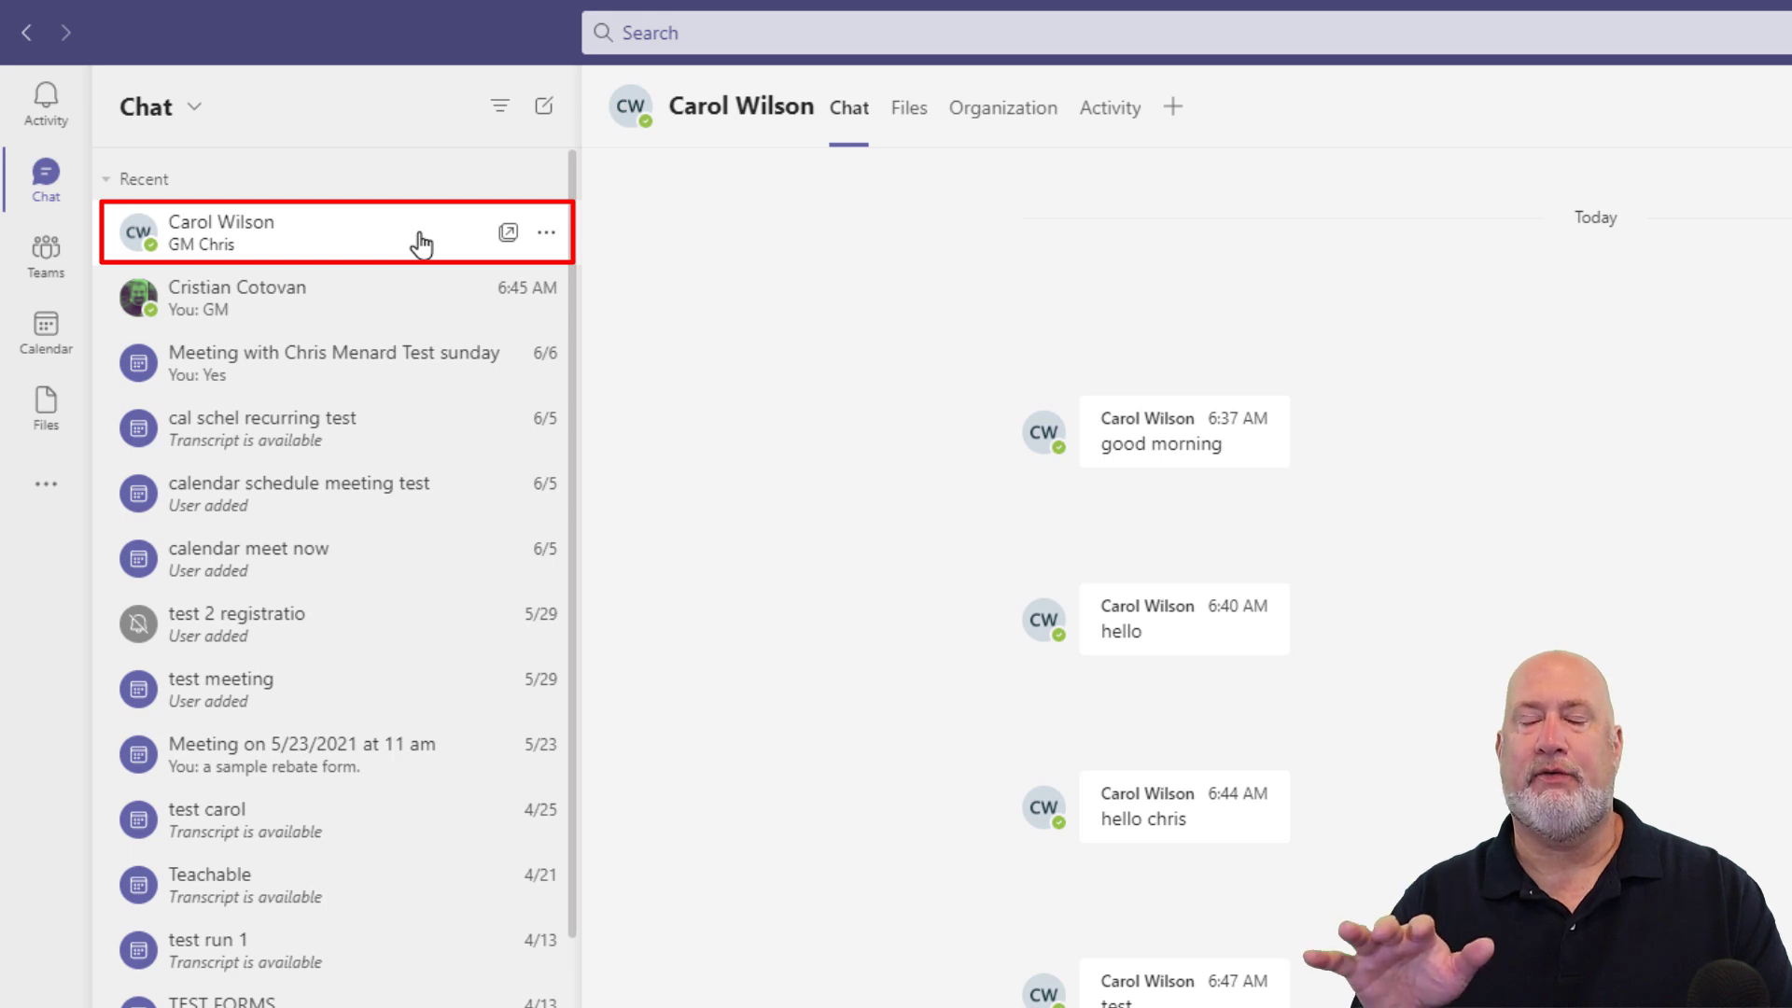
click(546, 235)
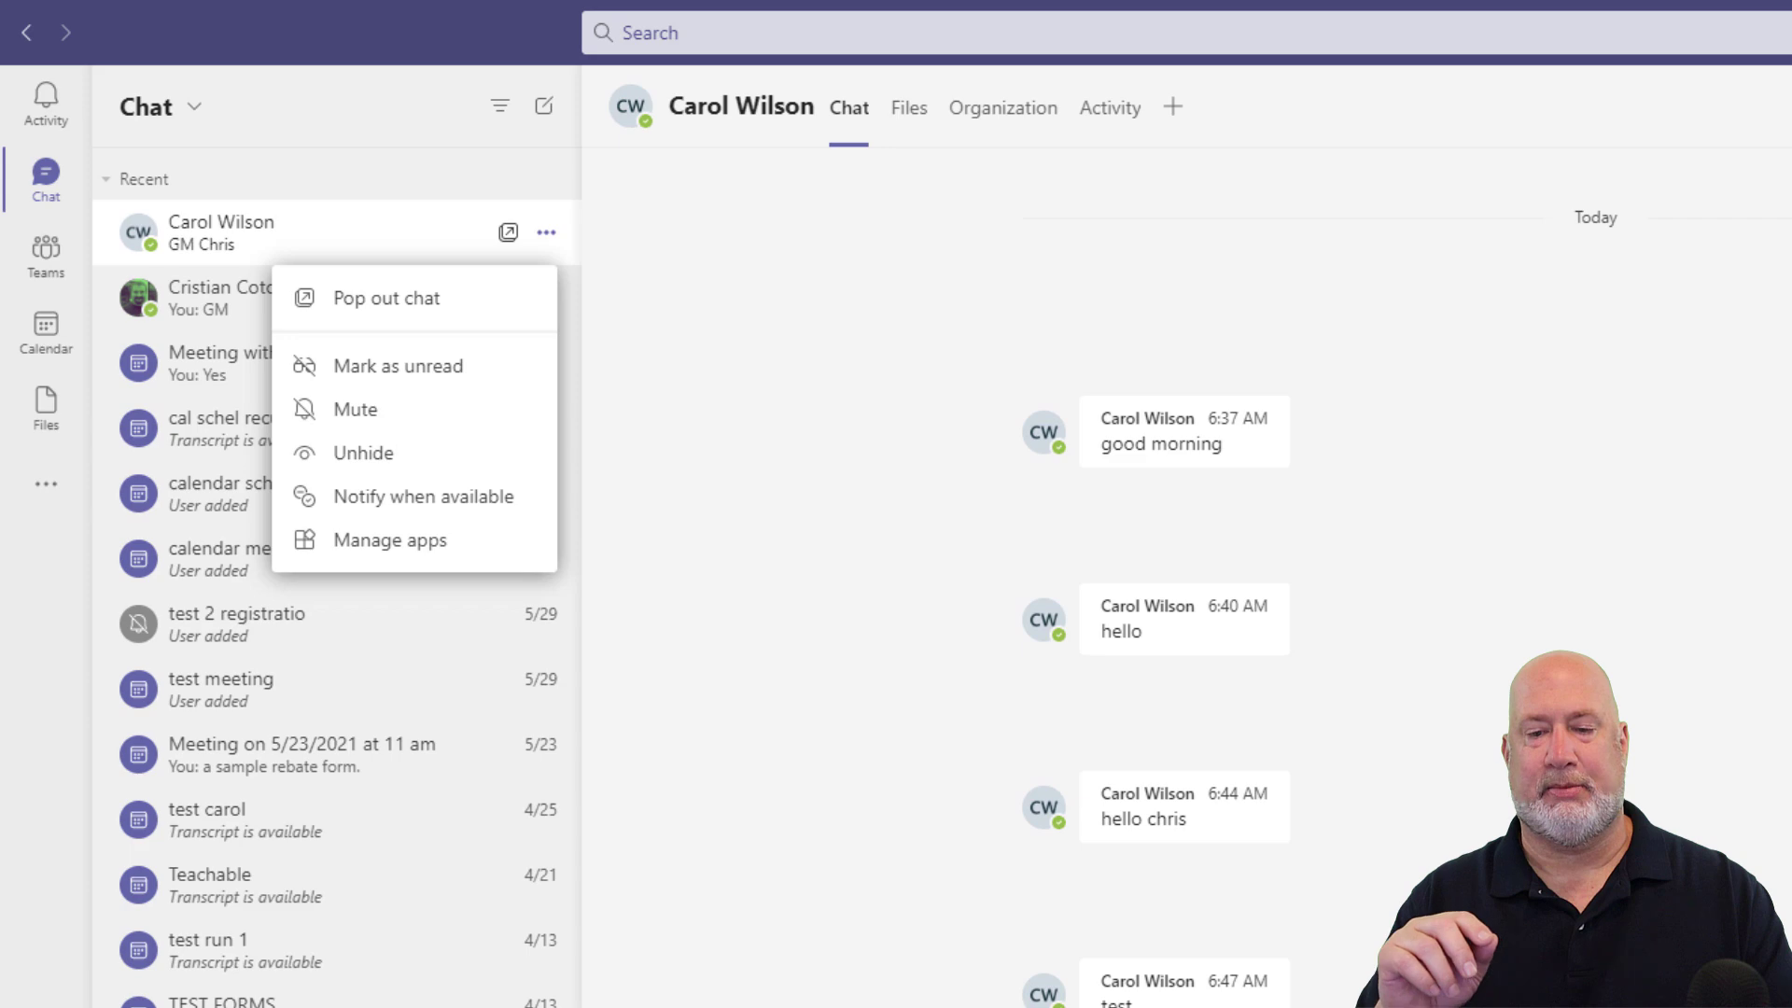
key(Escape)
Send "Hello" with the contact's first name in the open chat, and check that chat's options again
click(850, 949)
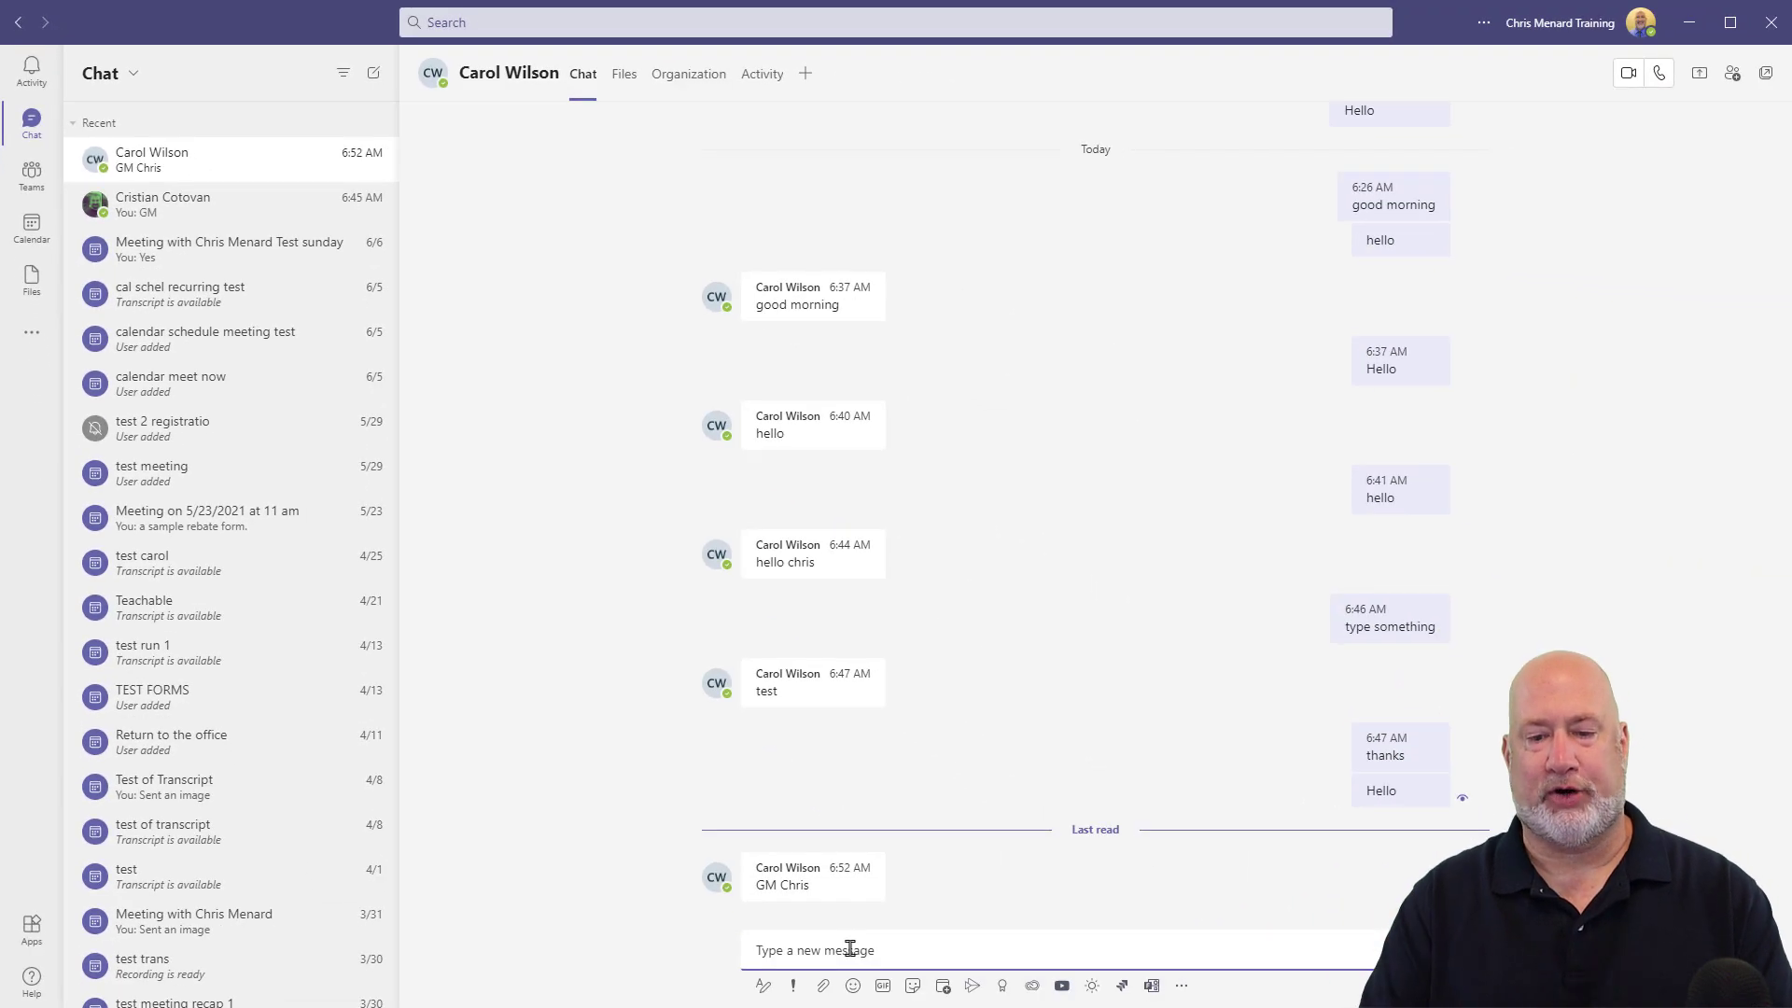
text(Hell)
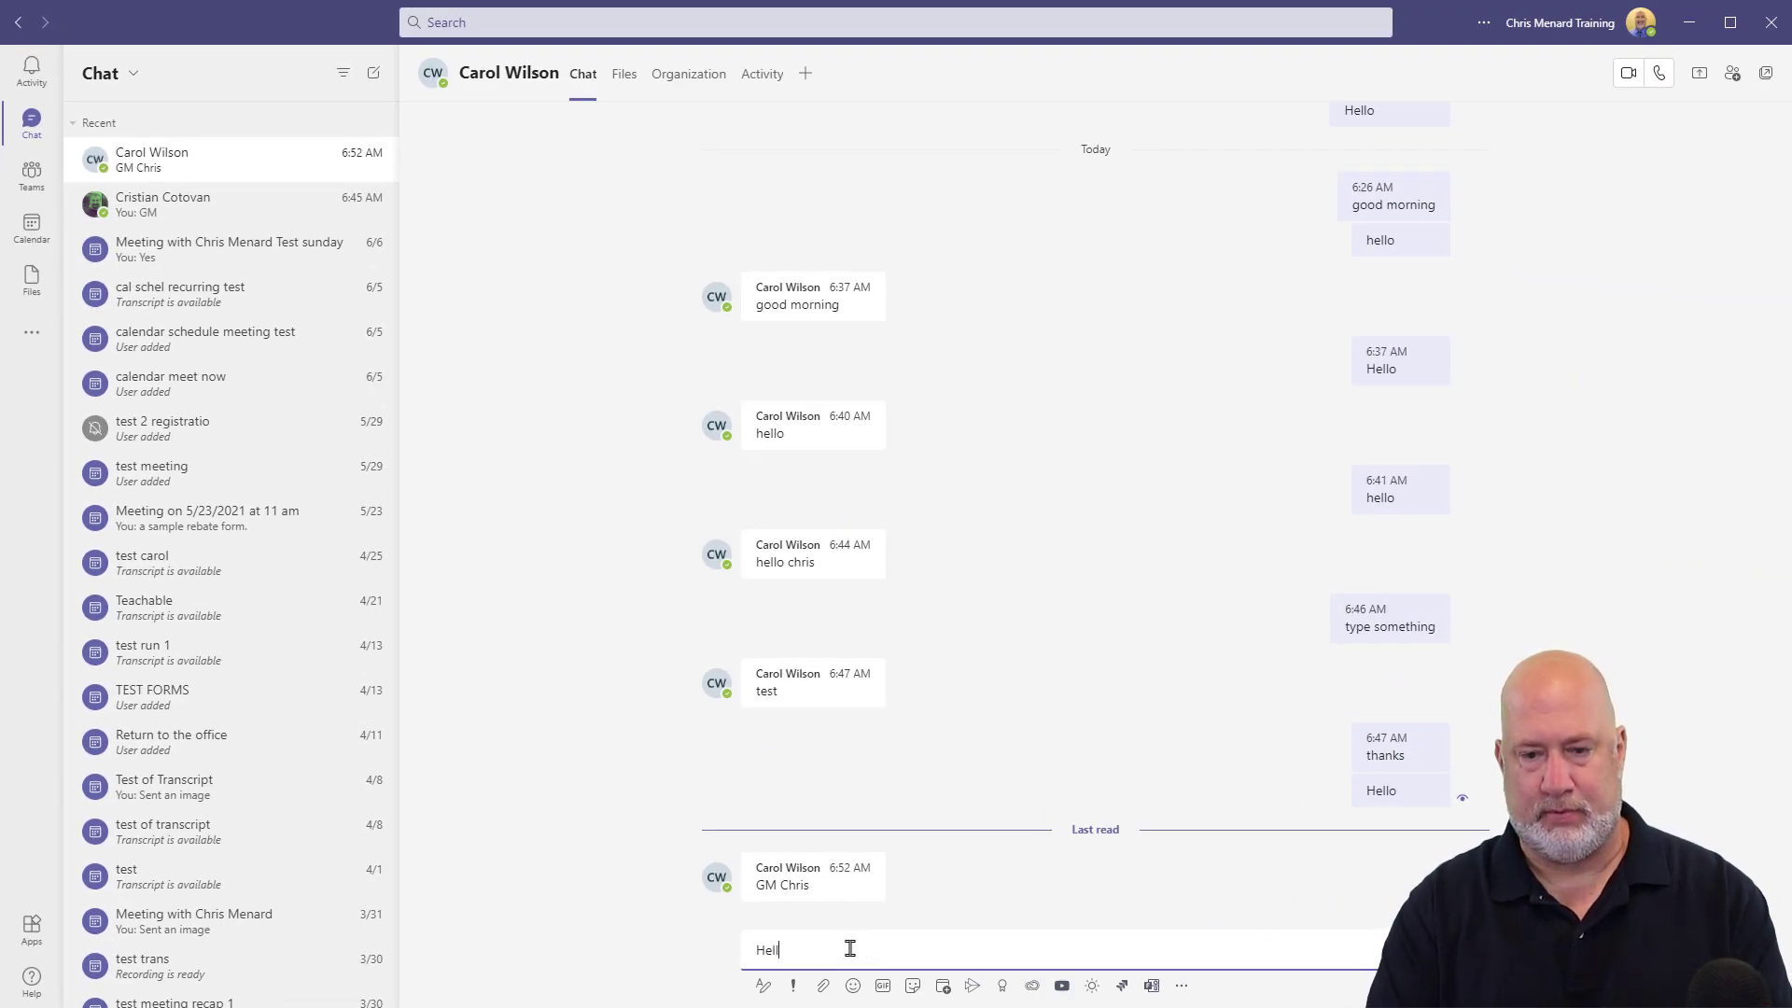
text(o Carol)
key(Return)
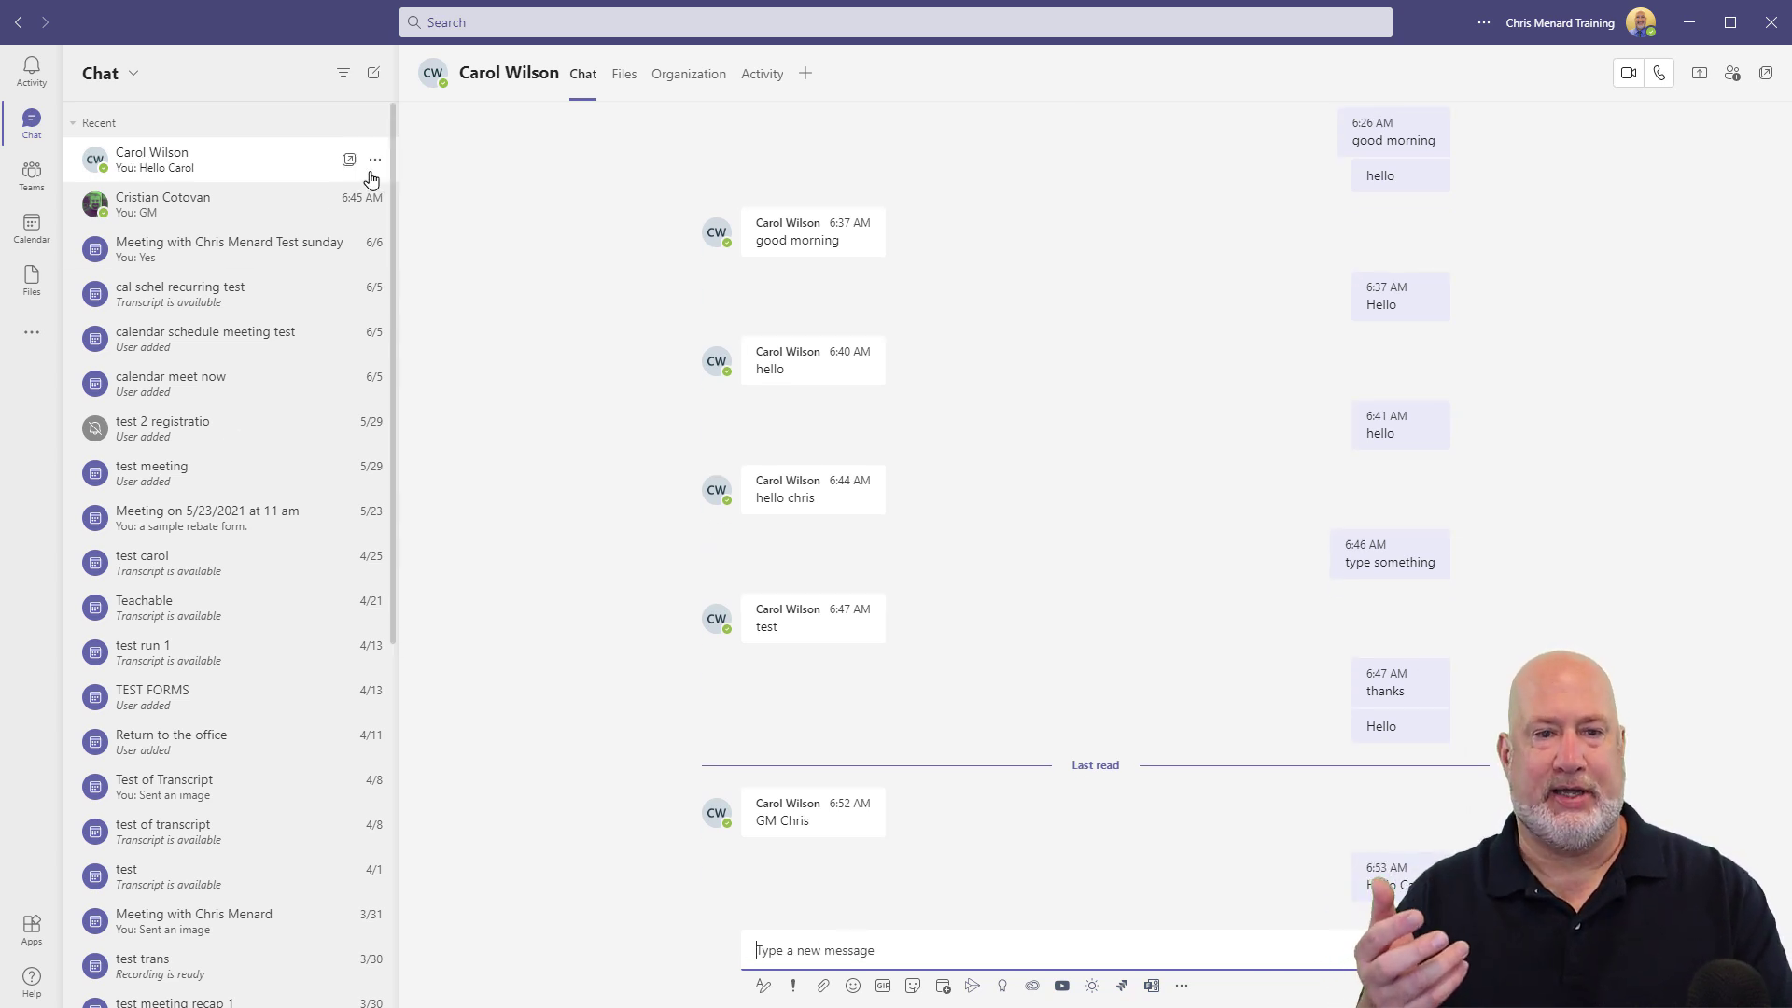
click(375, 162)
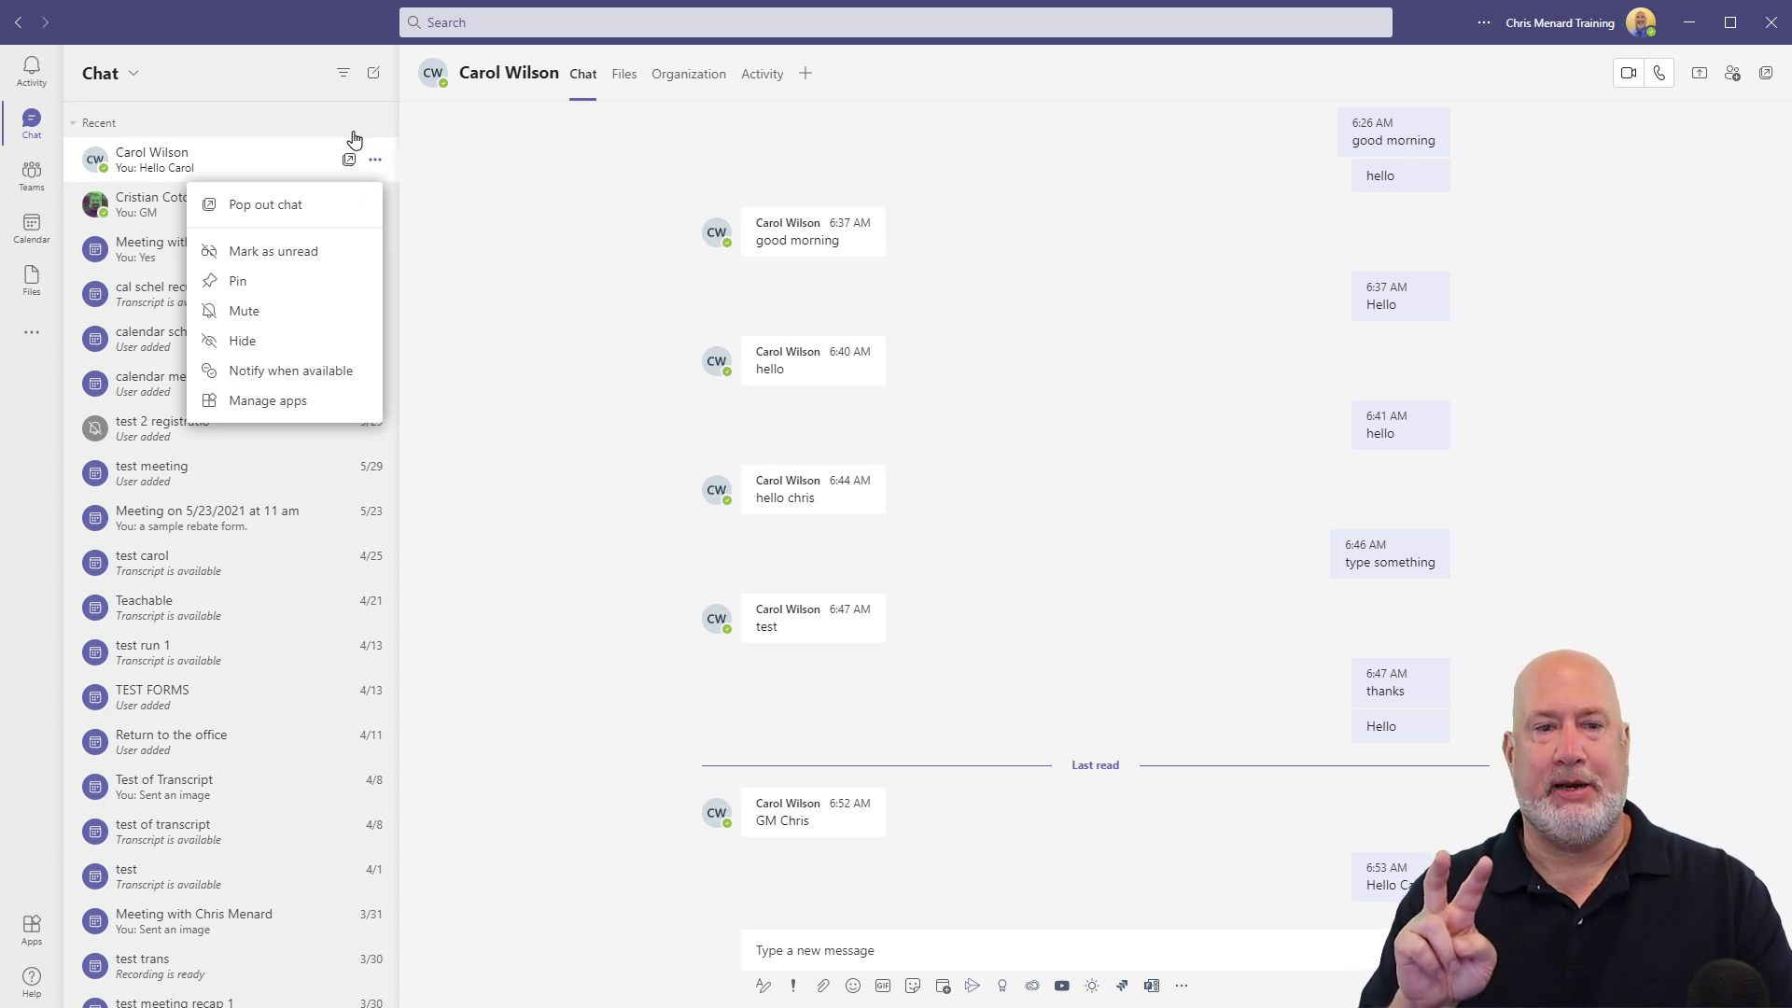
click(355, 142)
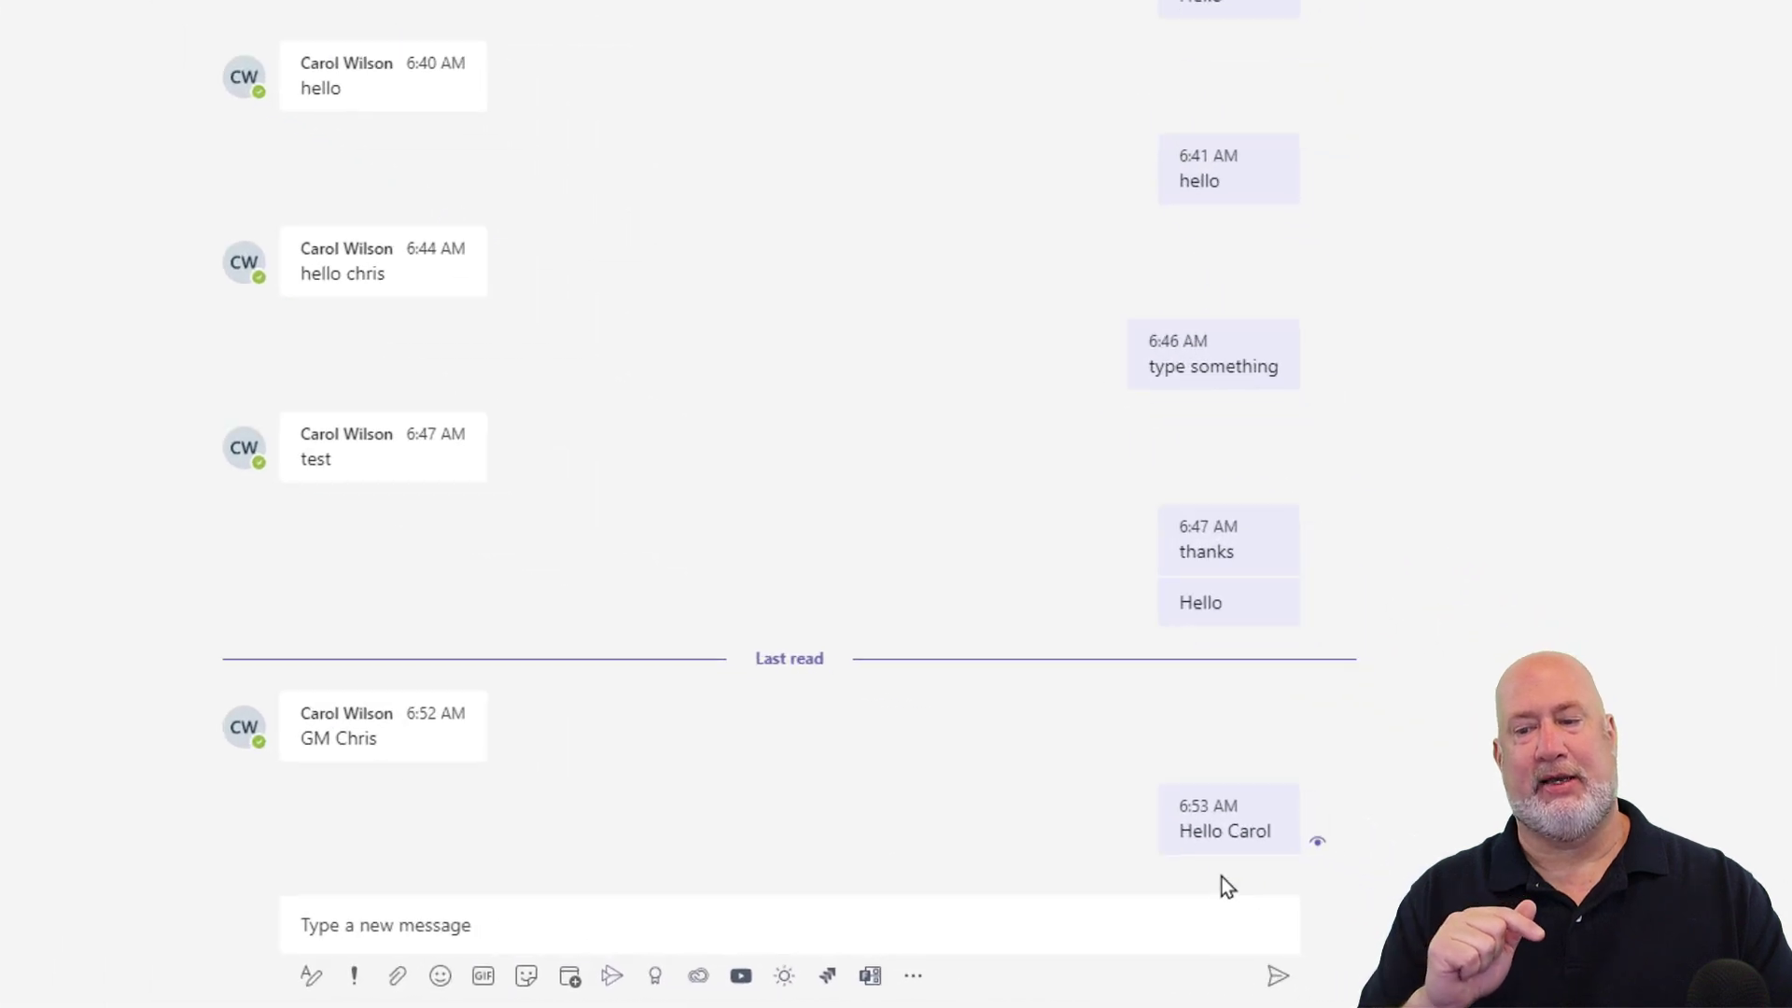
Delete the greeting message just sent in the open conversation
mouse_move(1189, 809)
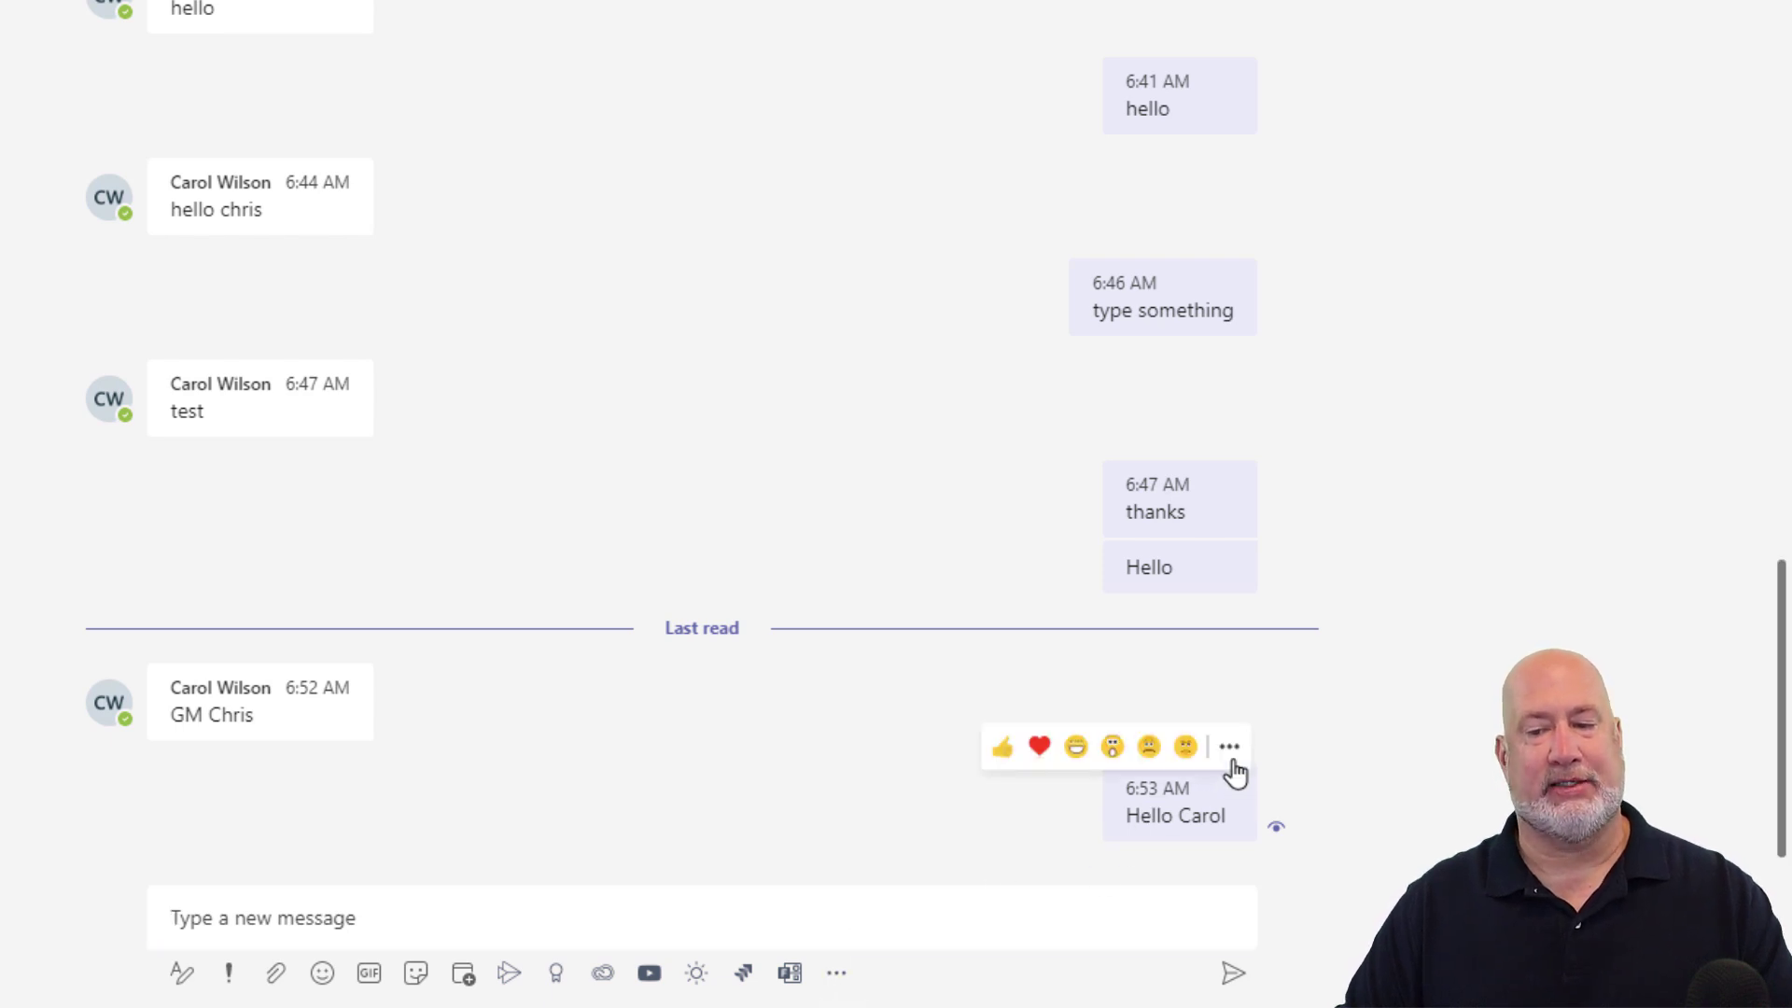
click(1231, 767)
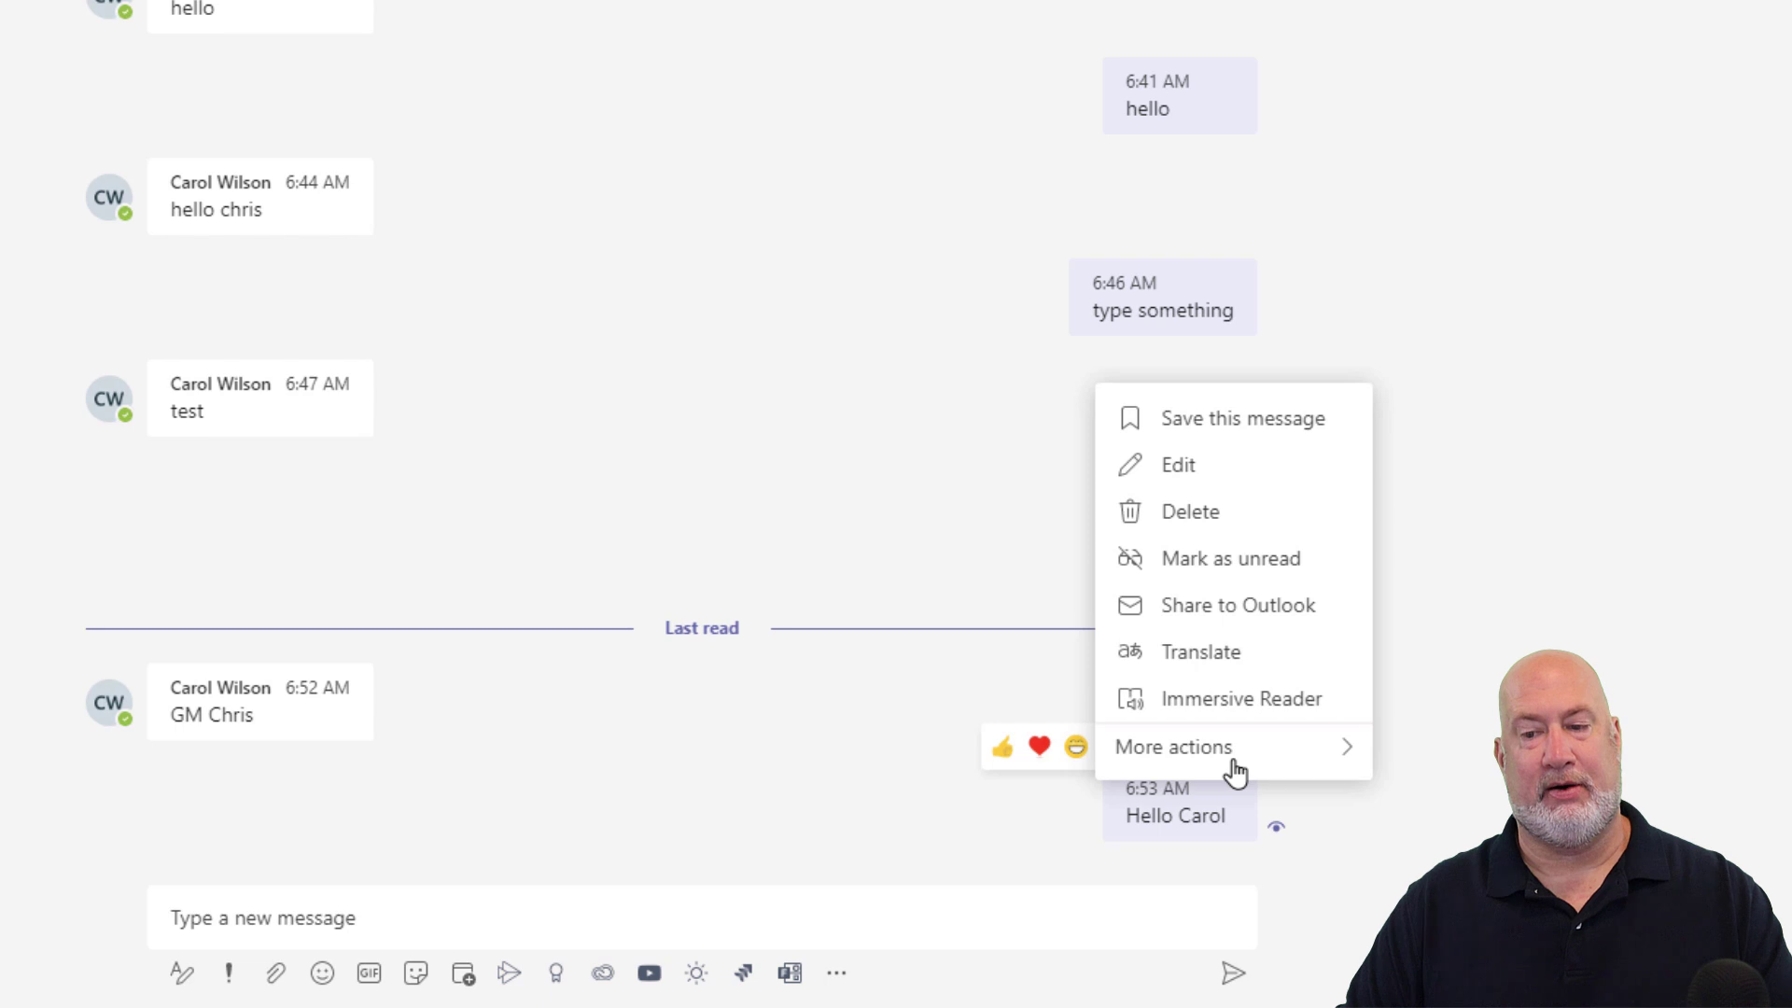
click(1212, 513)
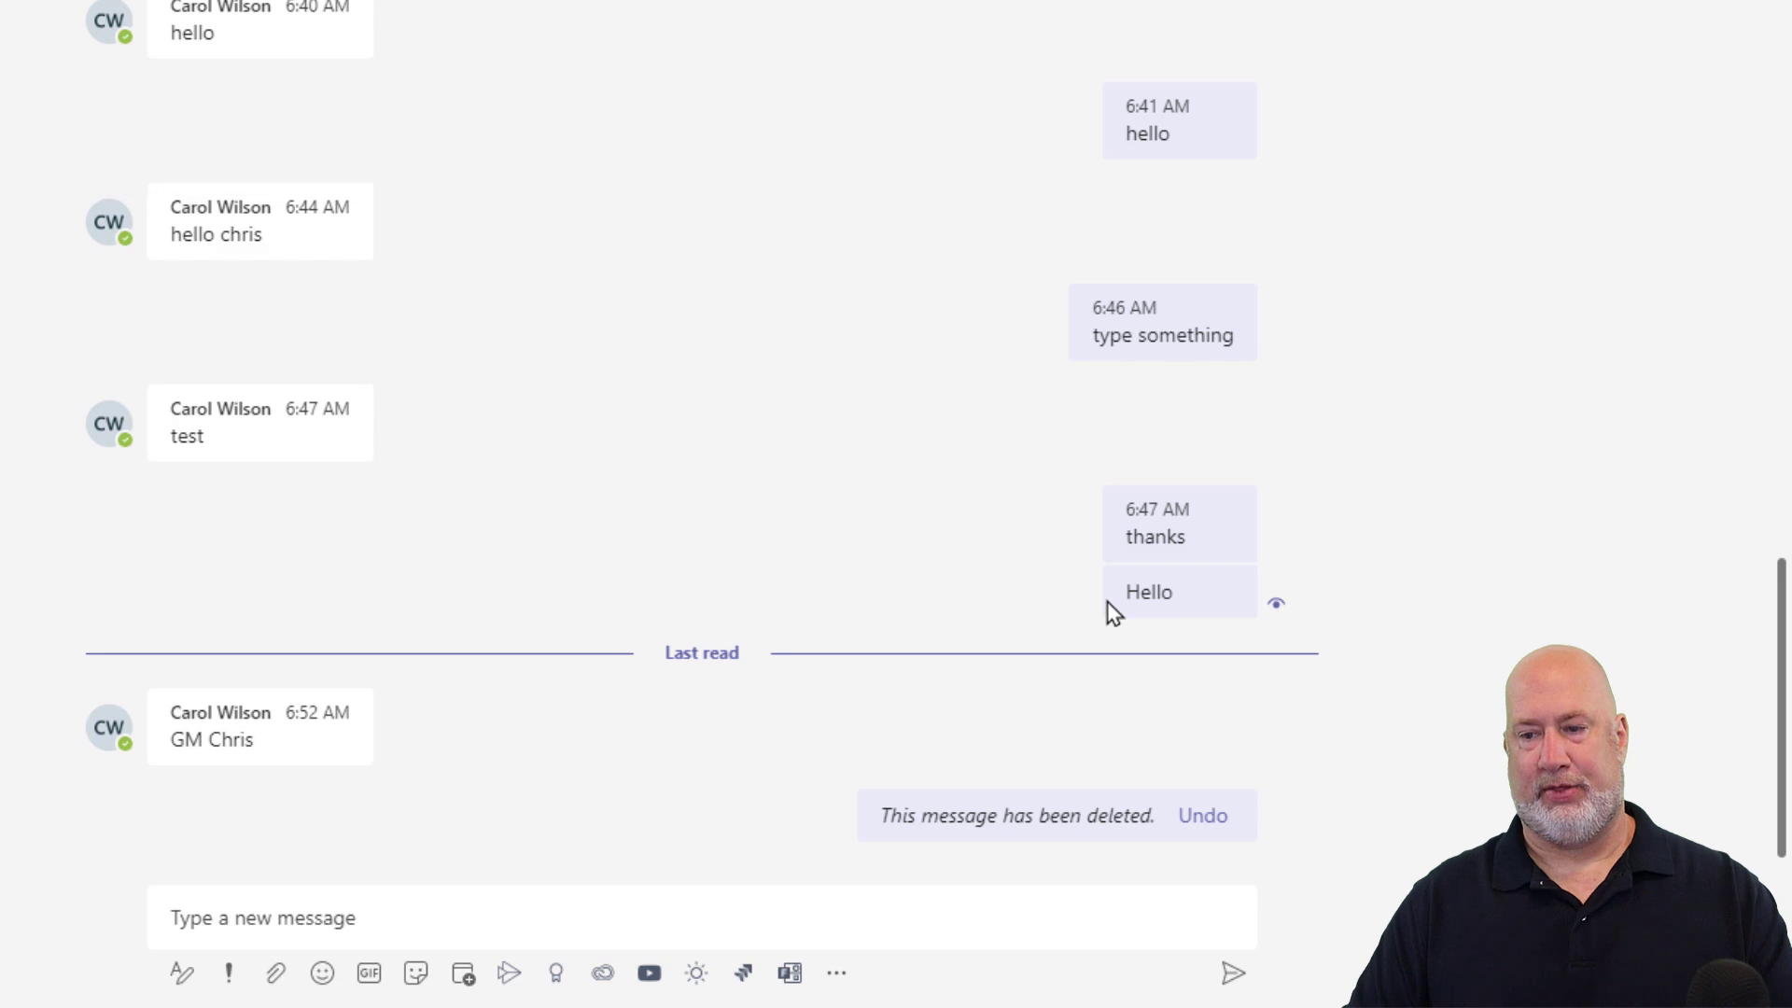
Look through the Recent chats down to the oldest one, and collapse and re-expand the Recent group
mouse_move(1244, 623)
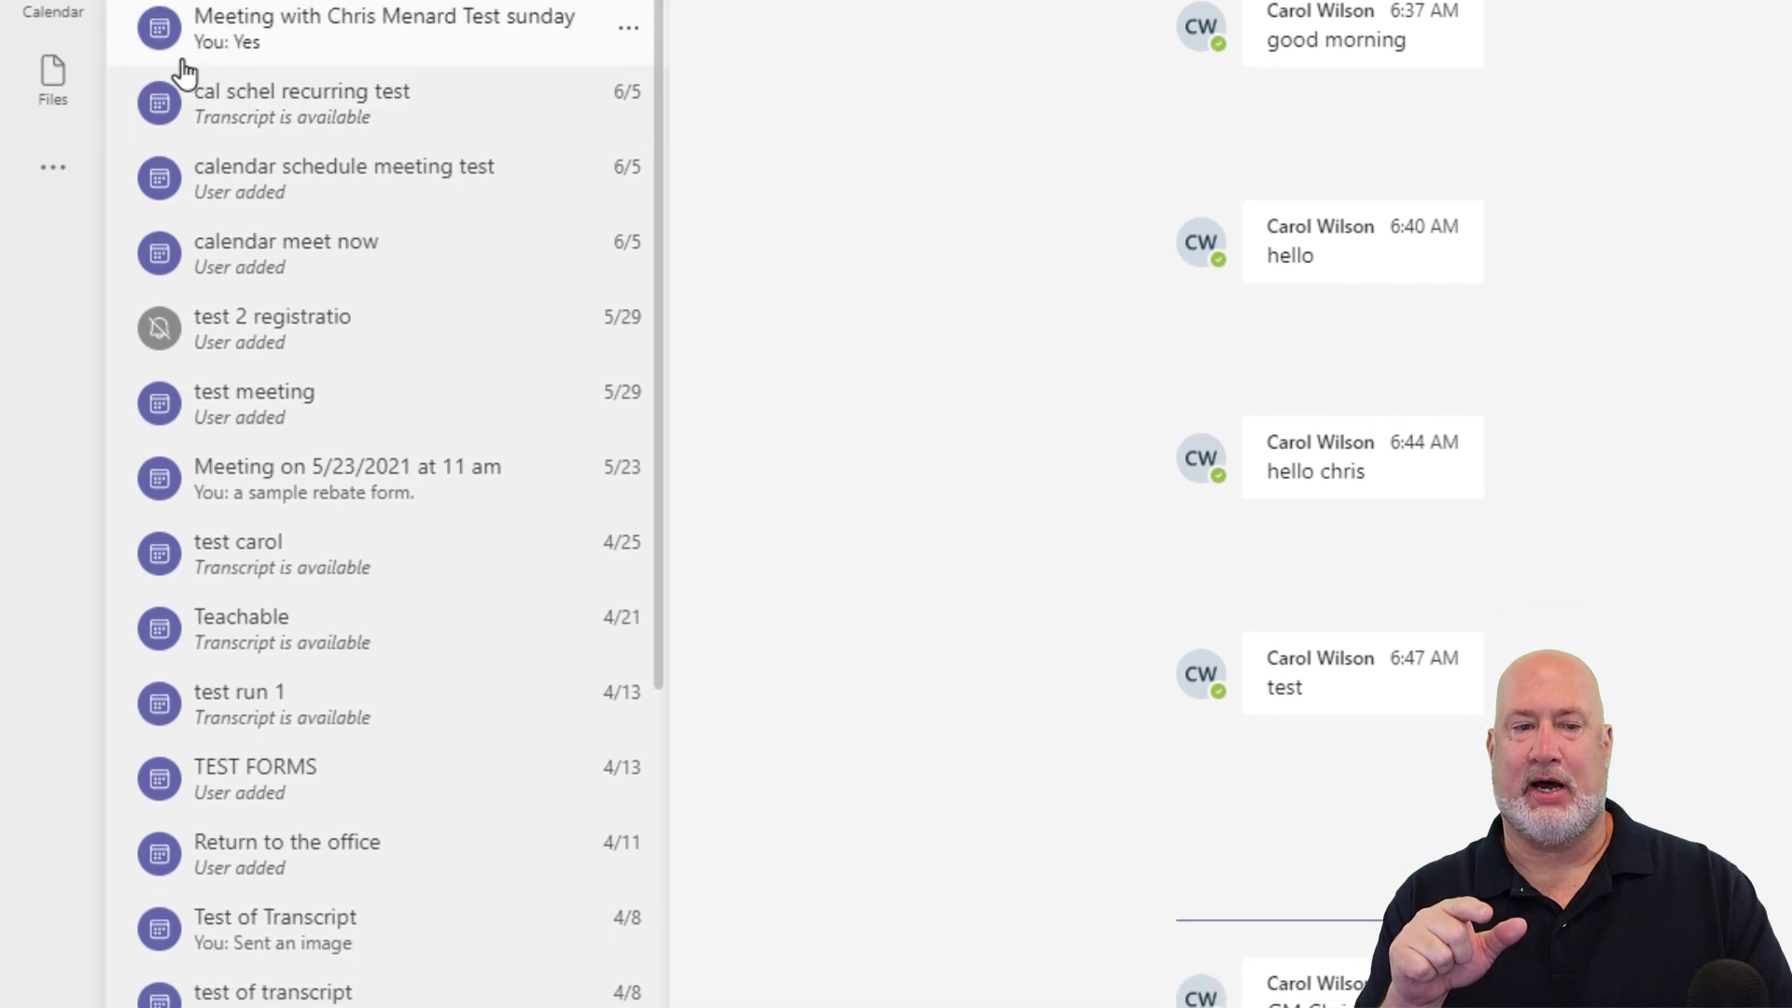
scroll(388, 471, down, 10)
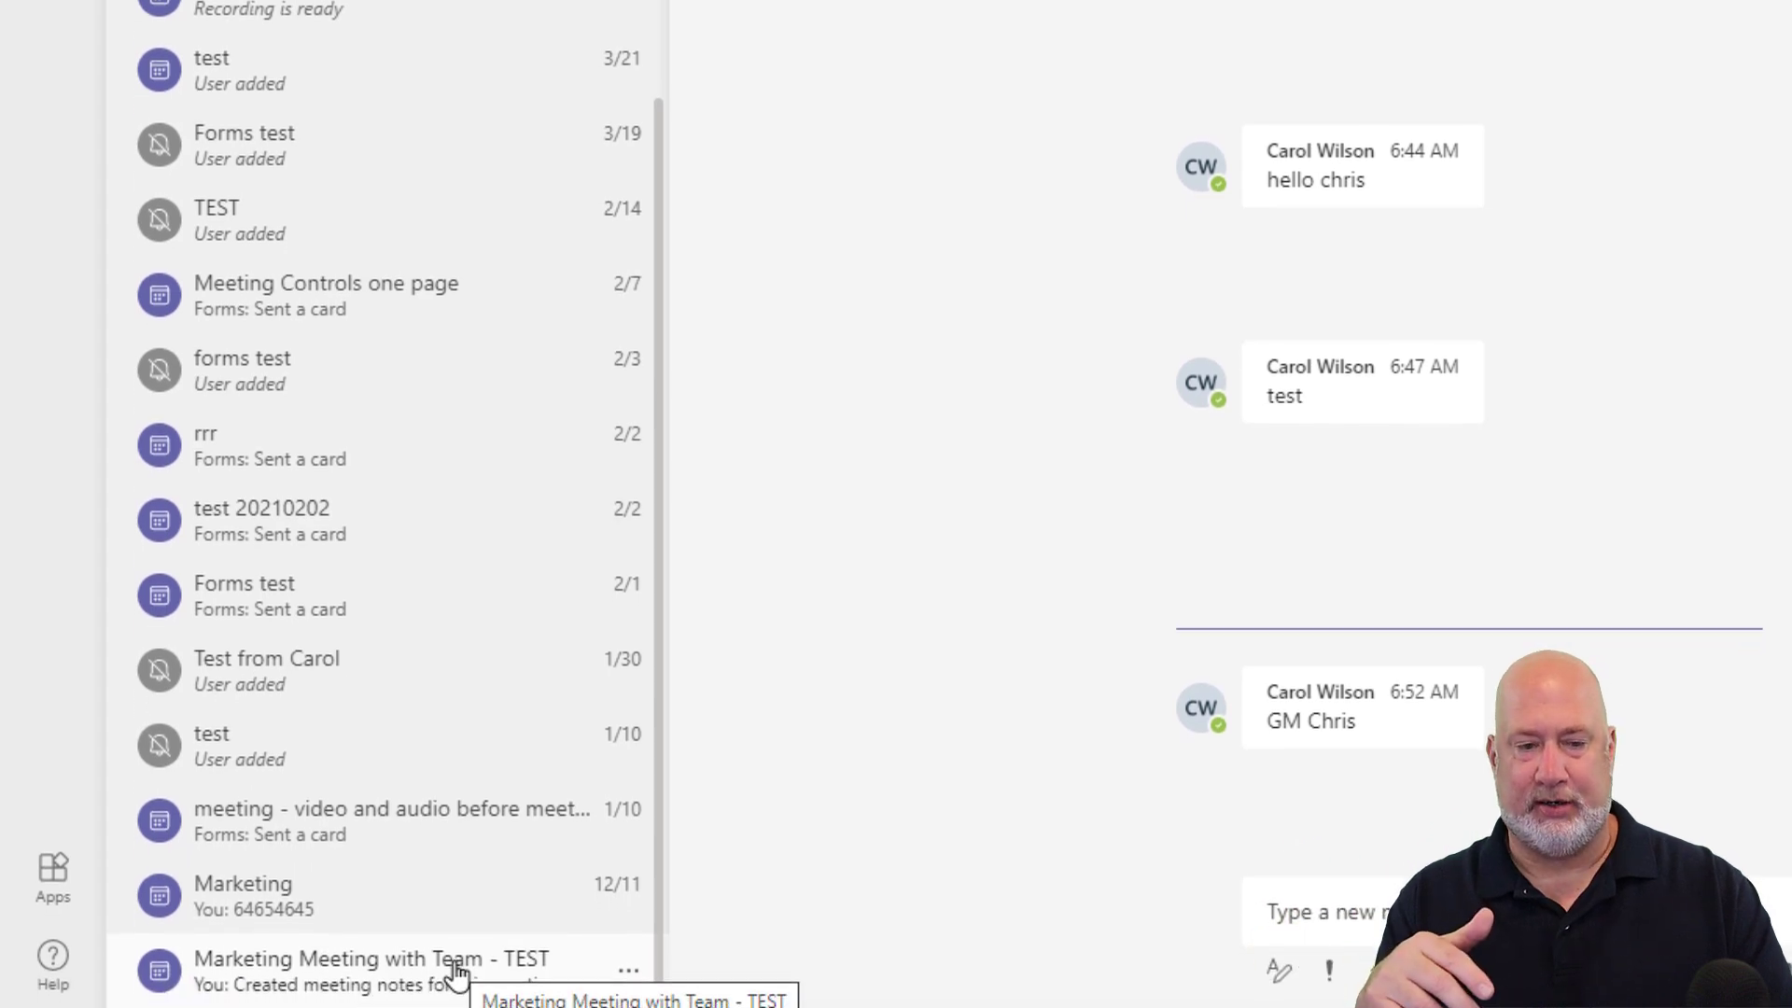
scroll(477, 669, up, 10)
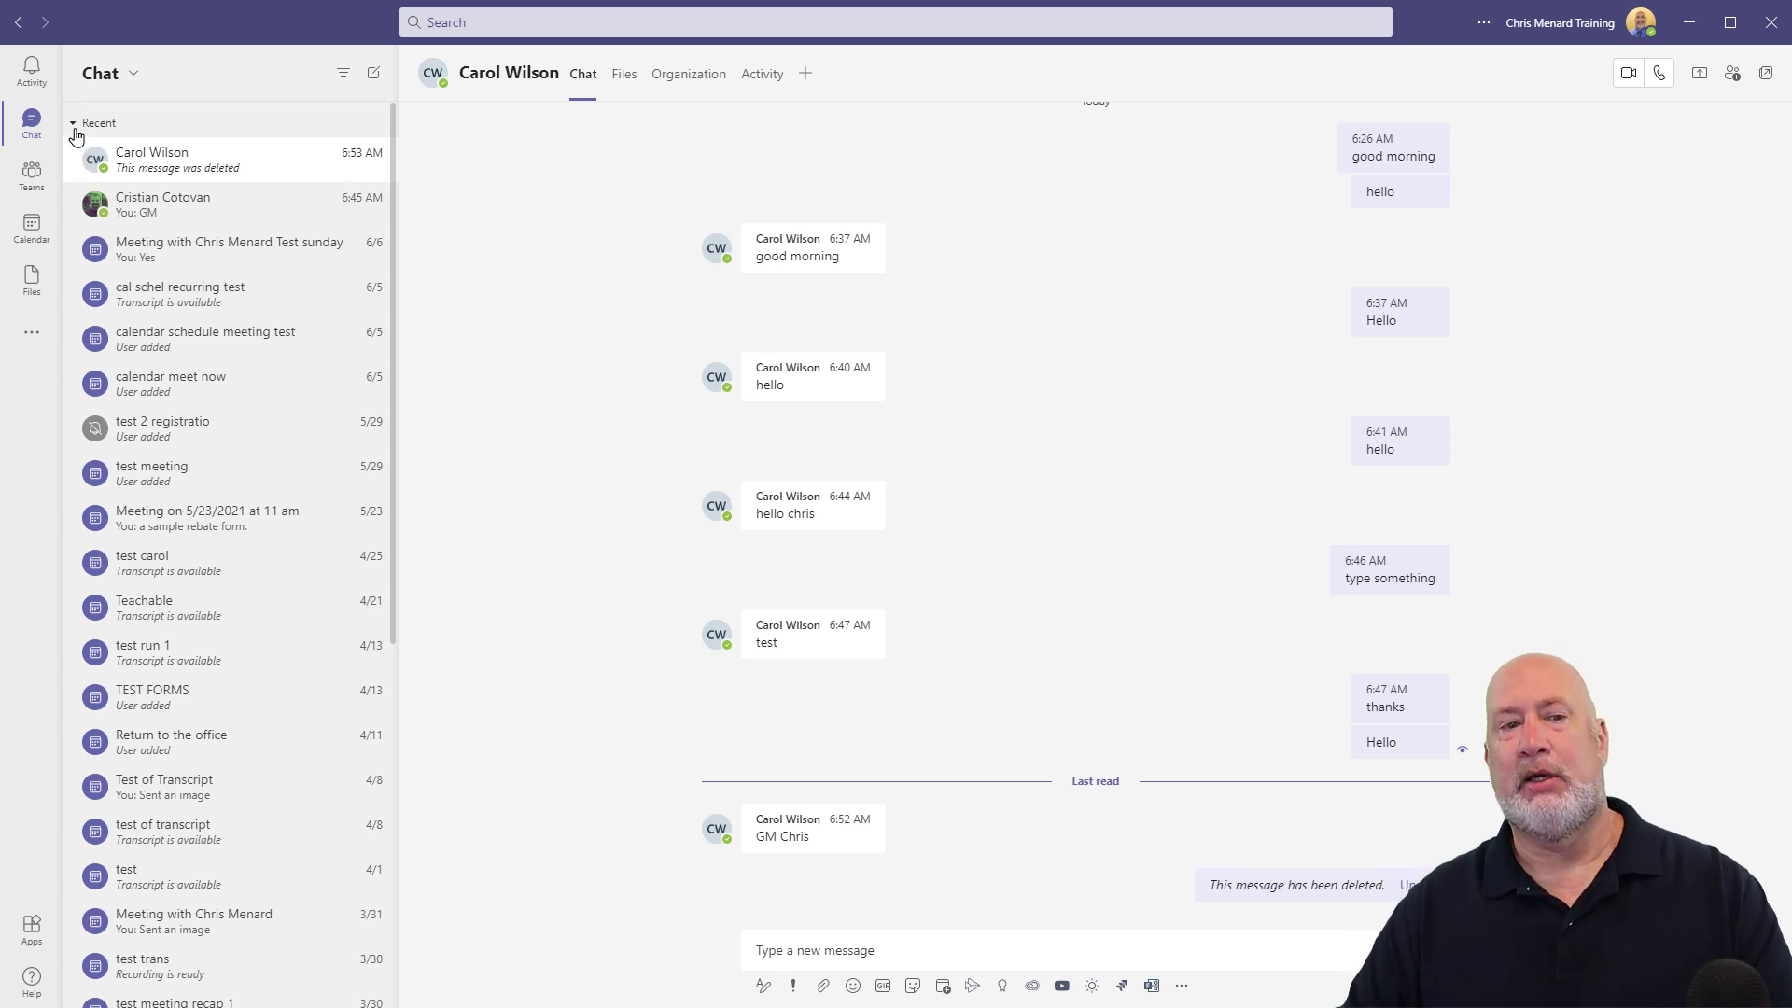
click(75, 129)
click(76, 128)
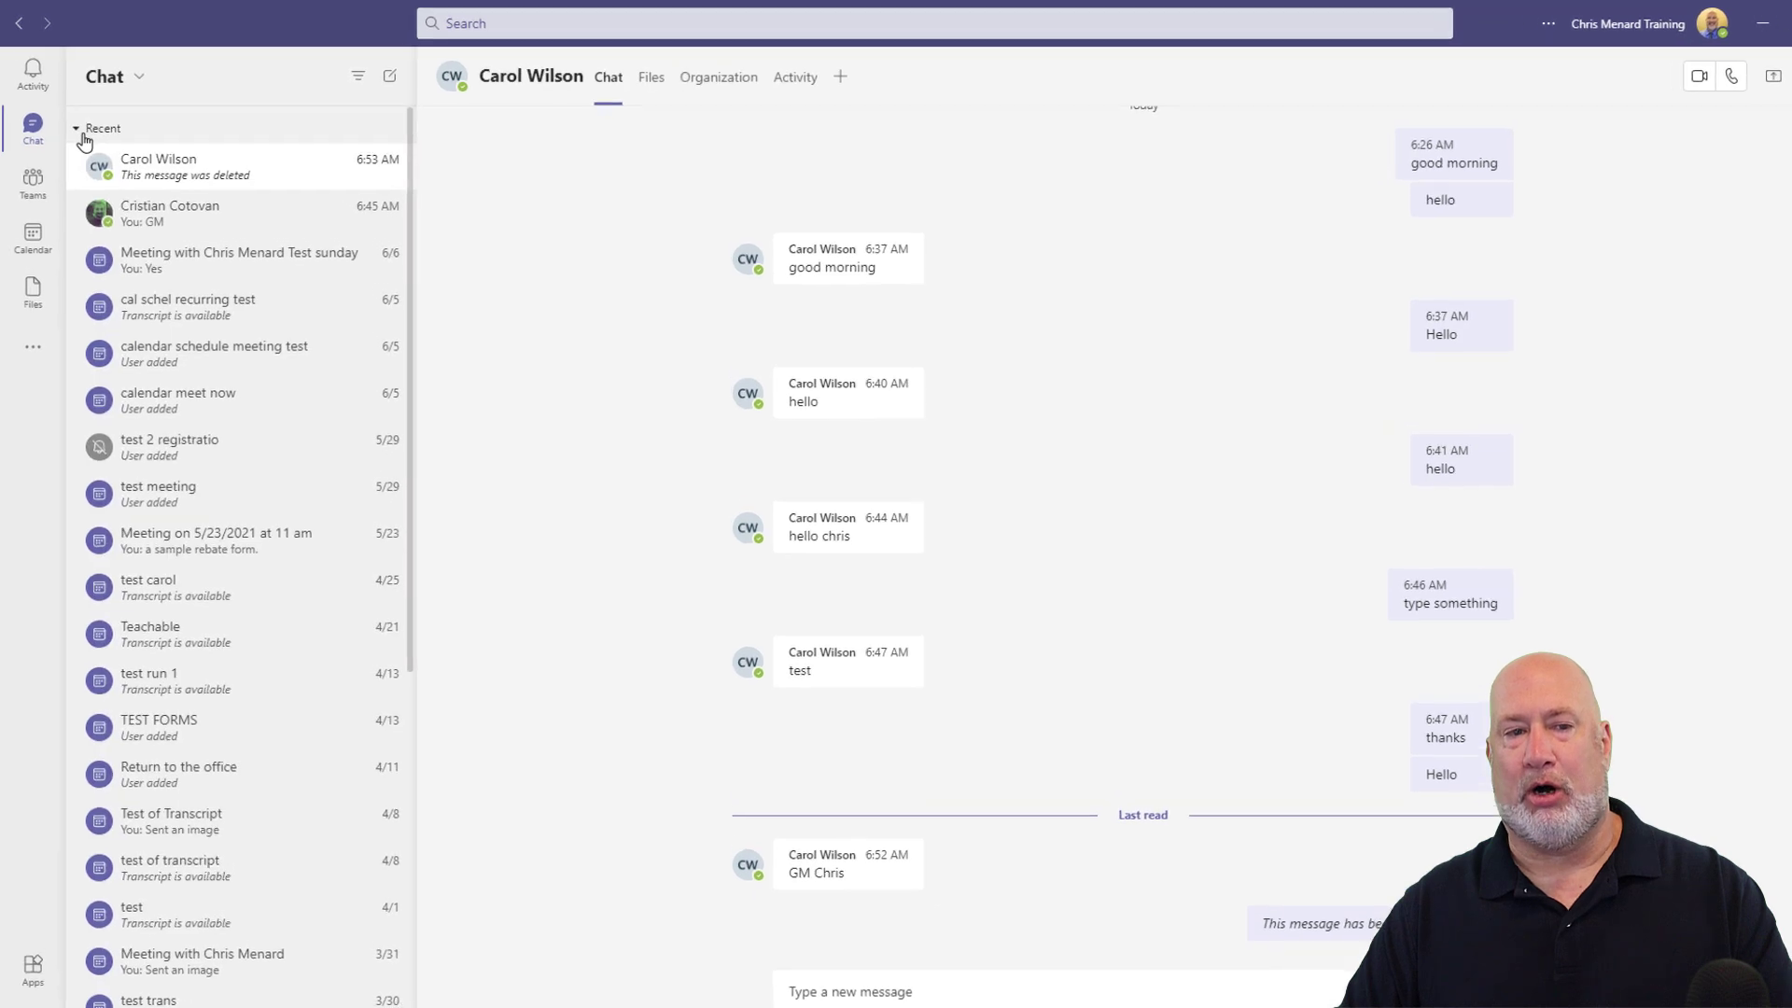
click(78, 133)
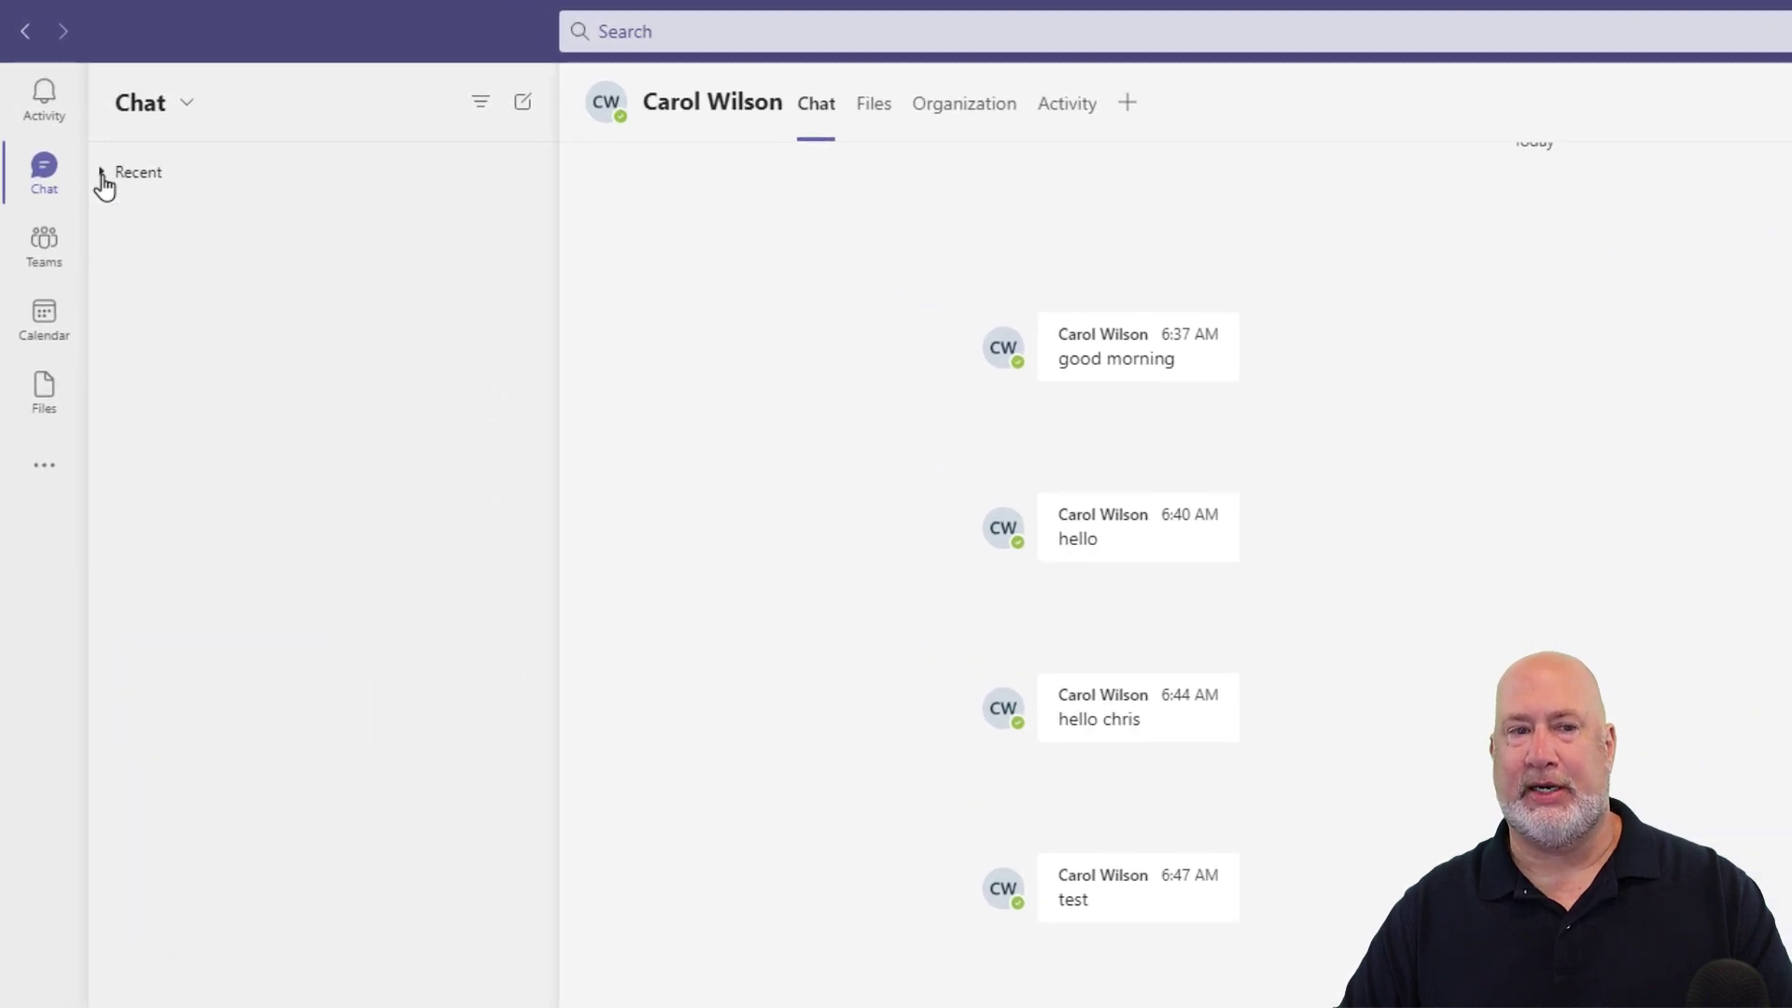
click(102, 175)
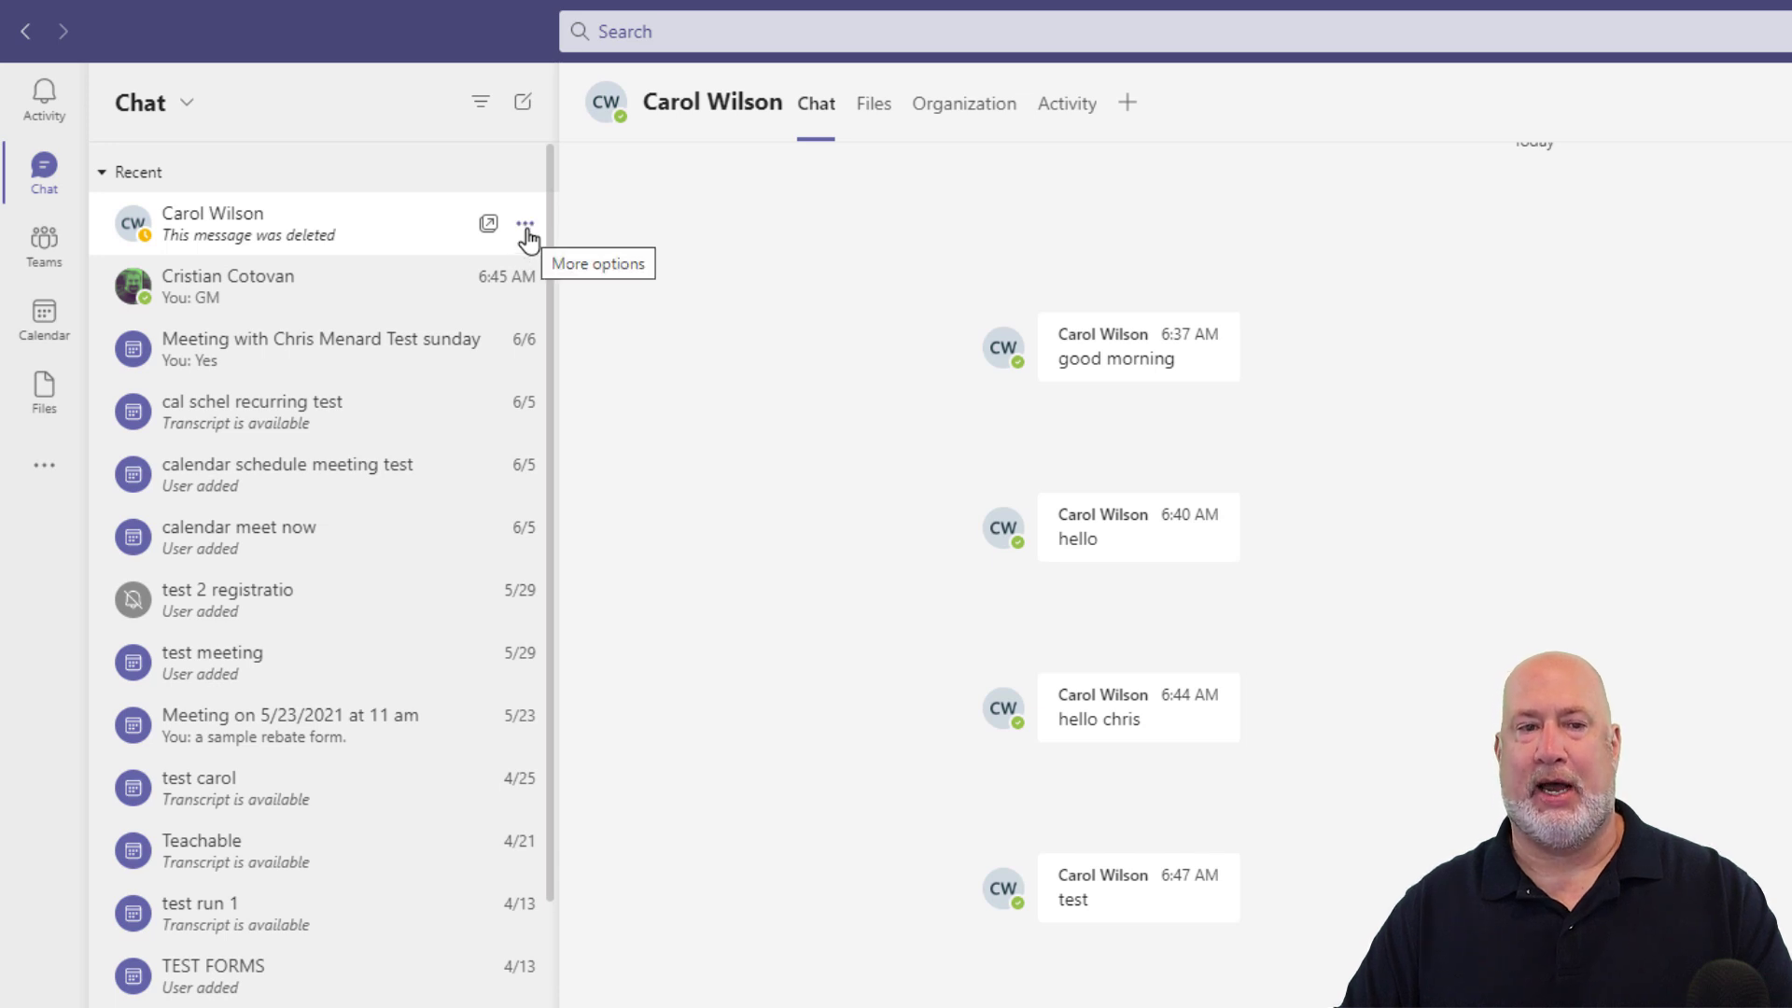
Pin the currently open chat, and collapse and re-expand the Pinned group
click(526, 228)
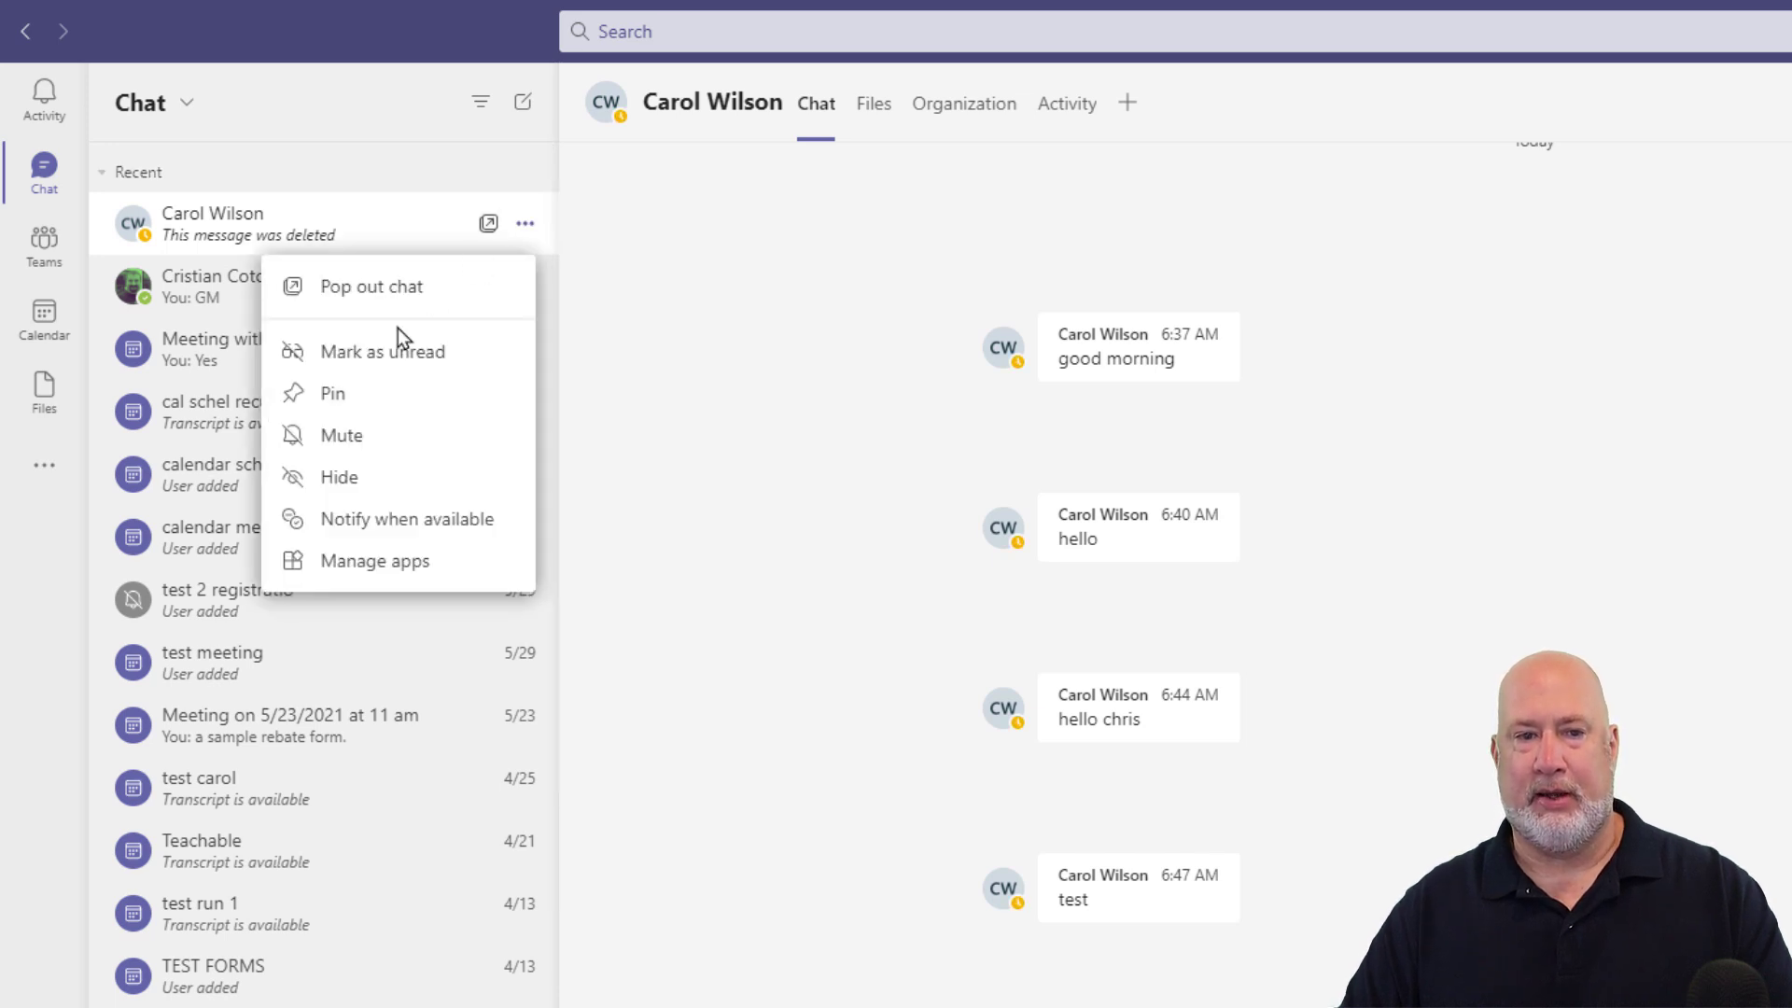
click(367, 402)
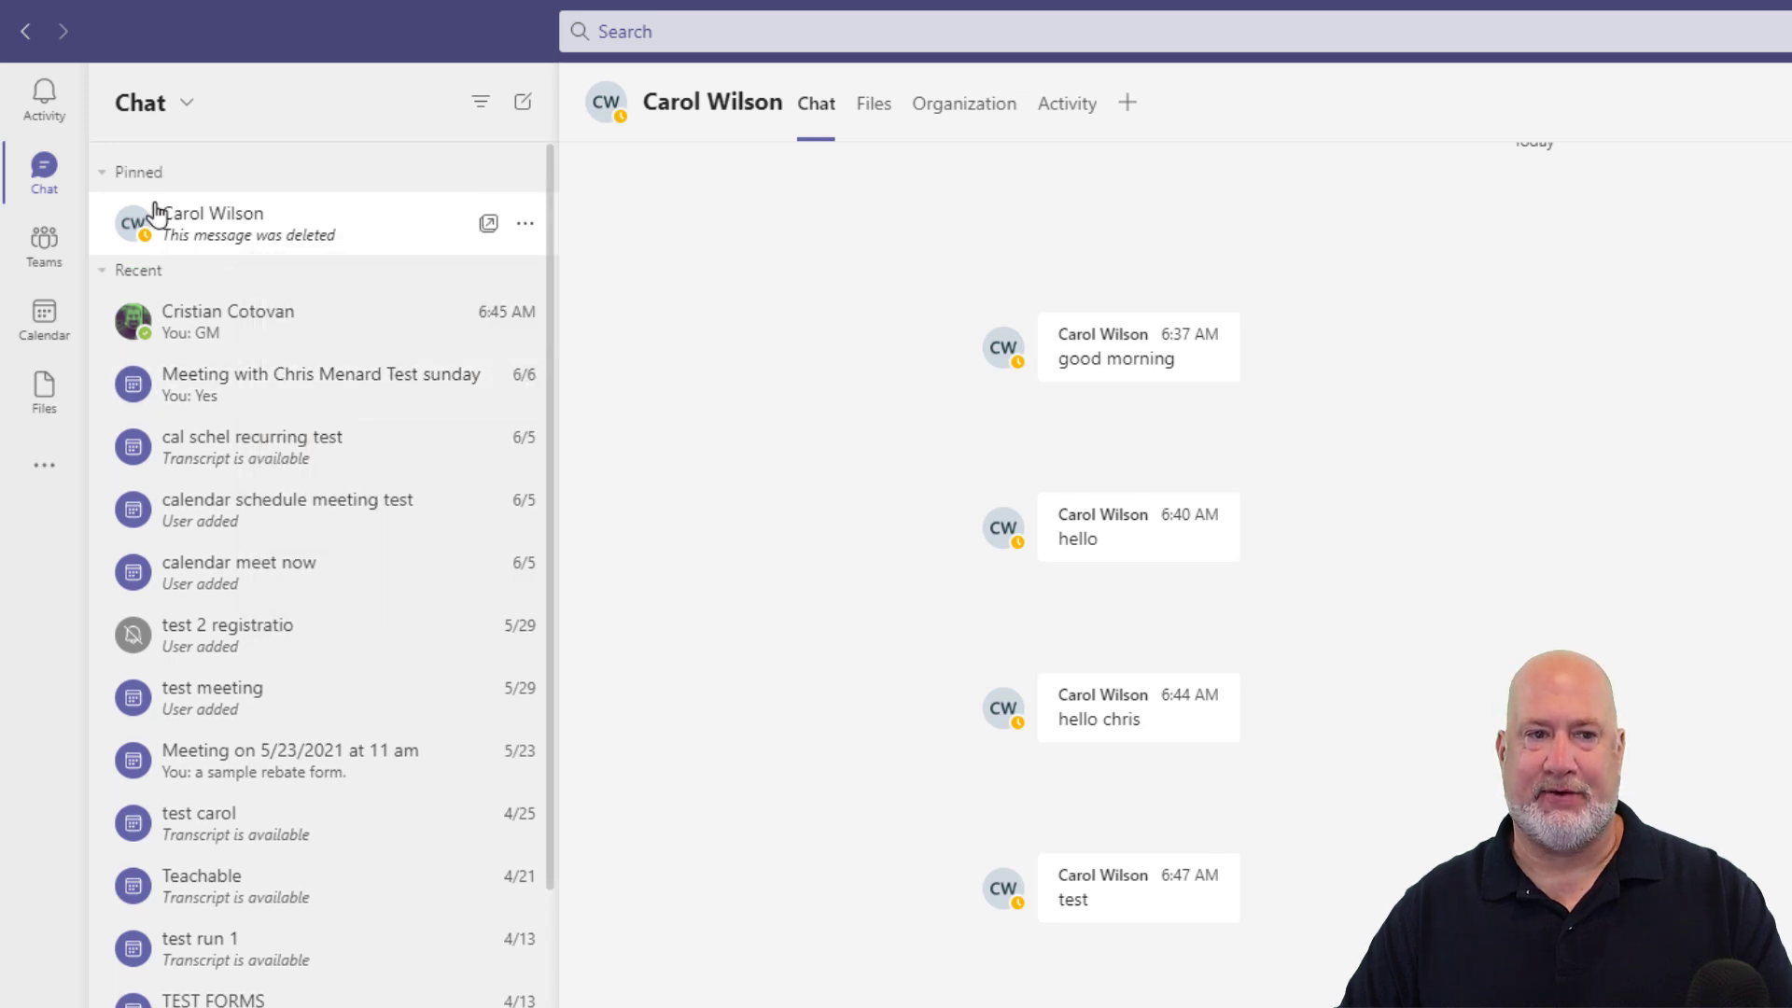
click(108, 186)
click(106, 179)
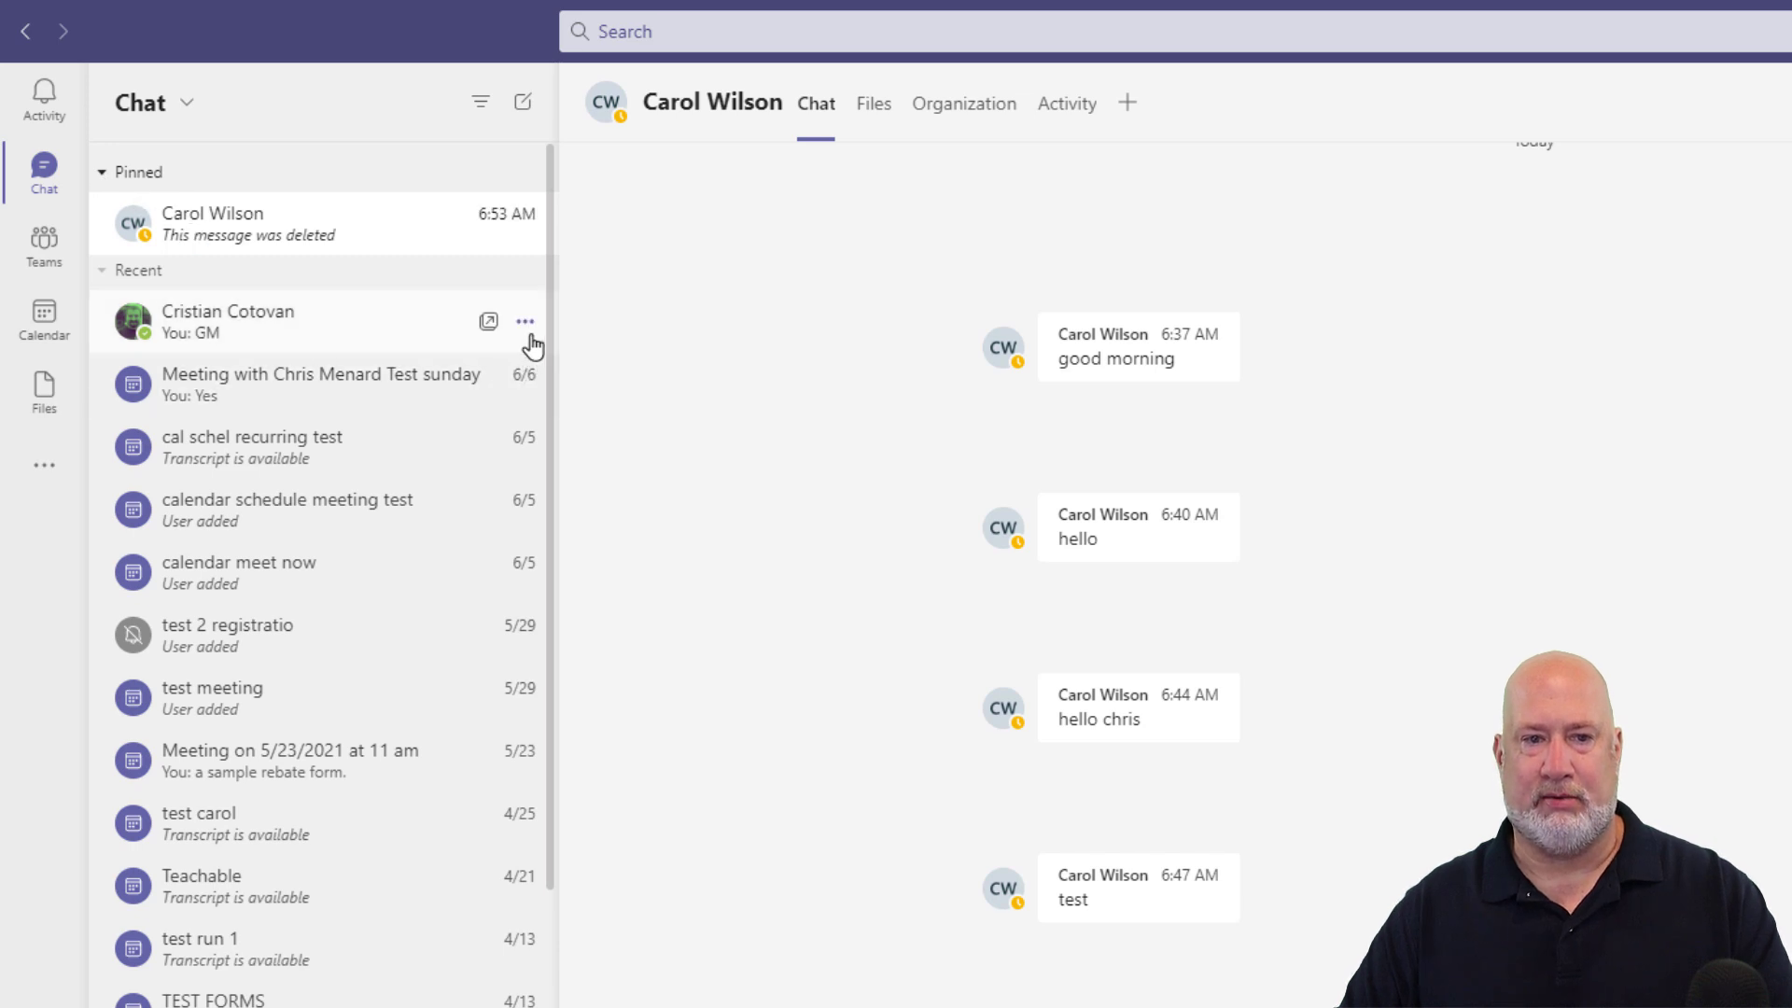
Pin the remaining one-to-one chat at the top of Recent, and collapse and re-expand the Recent group
click(525, 323)
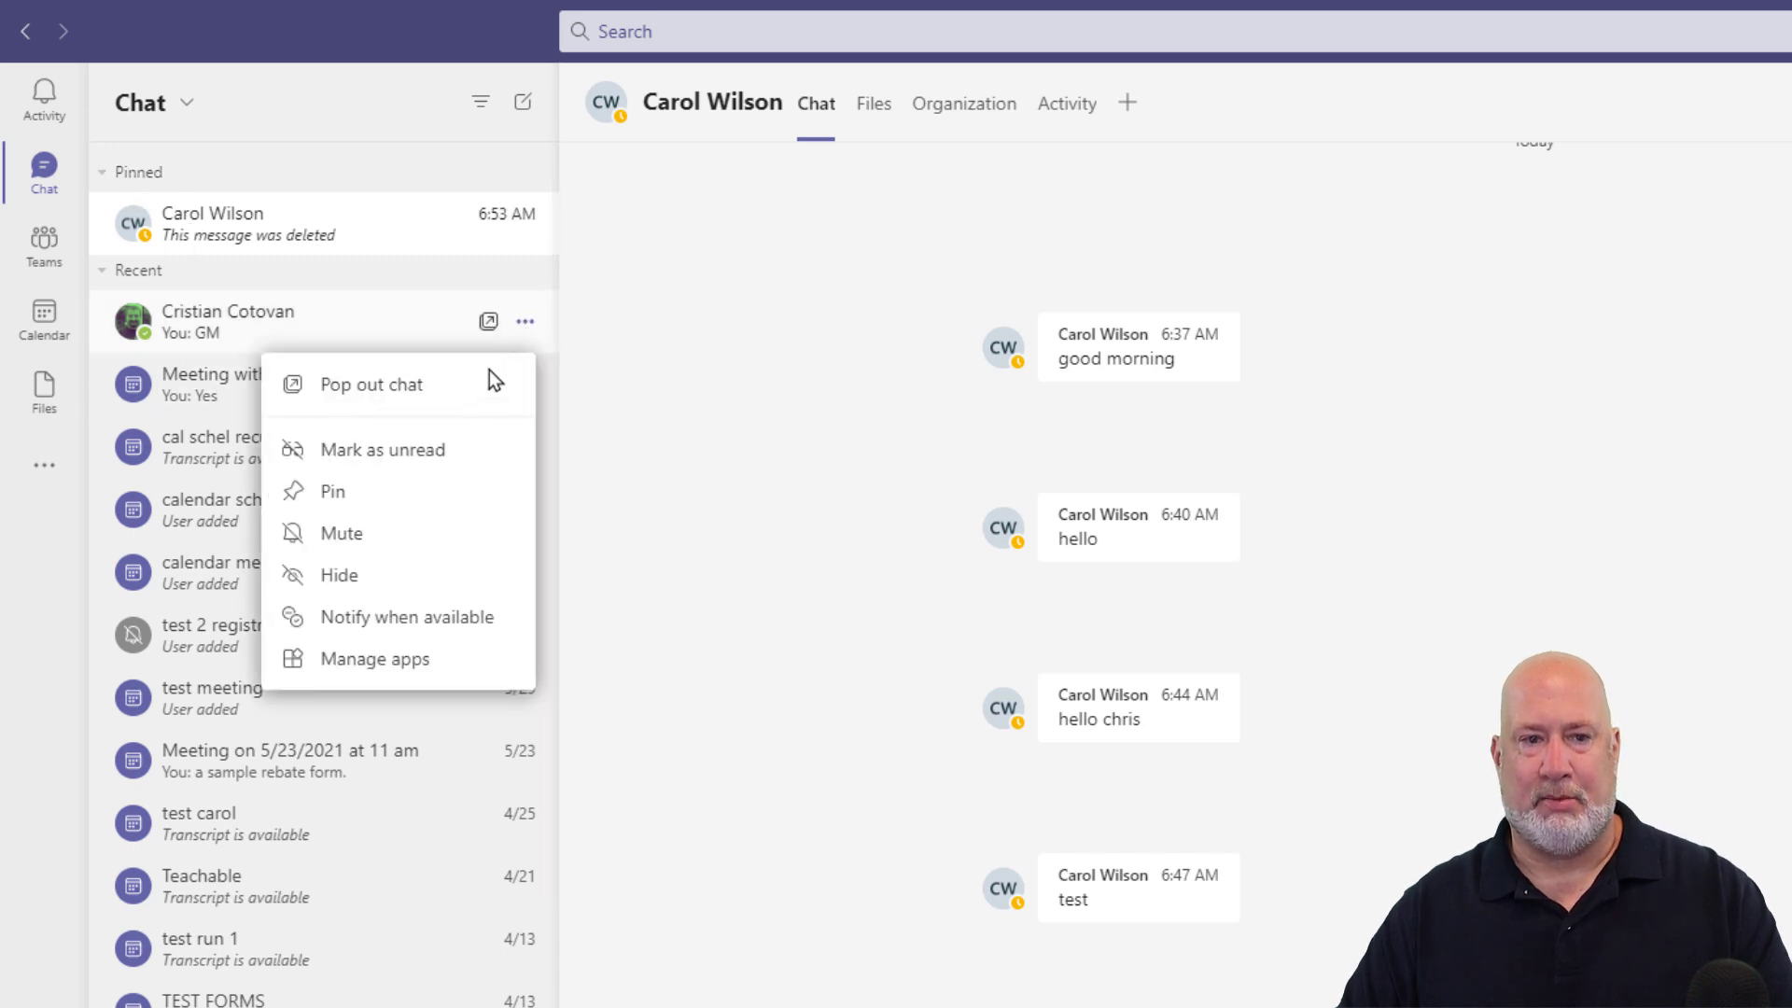
click(411, 509)
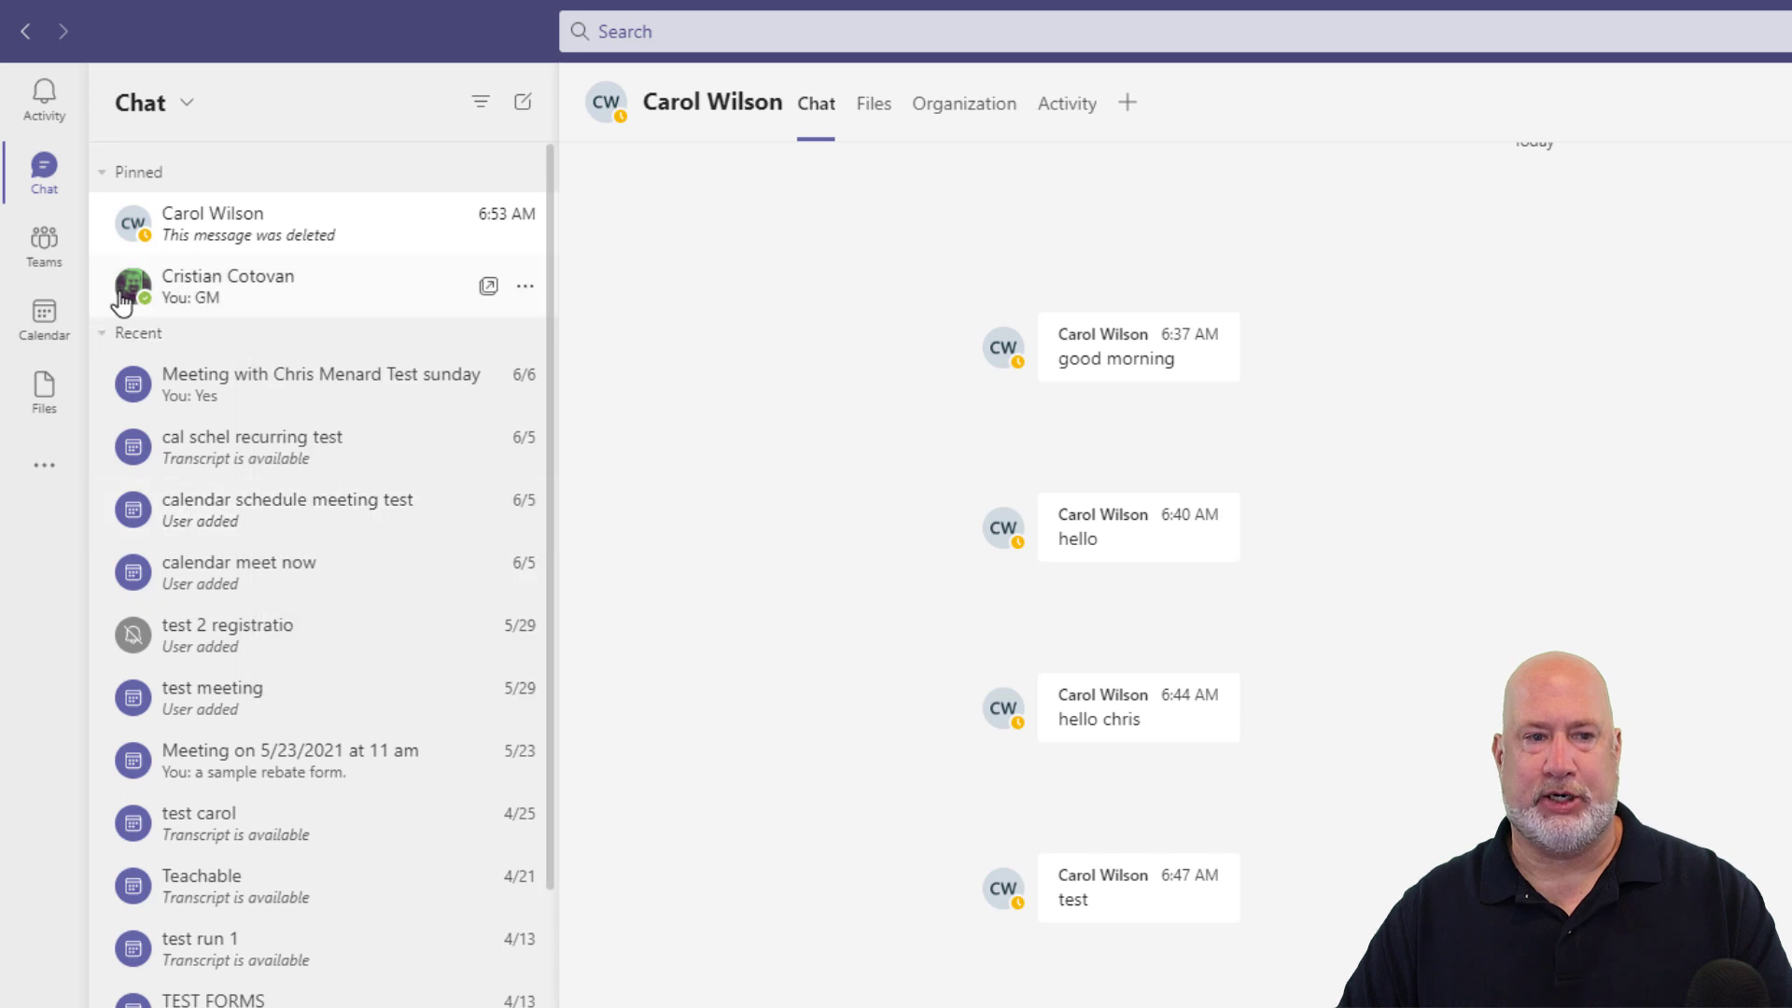
click(109, 338)
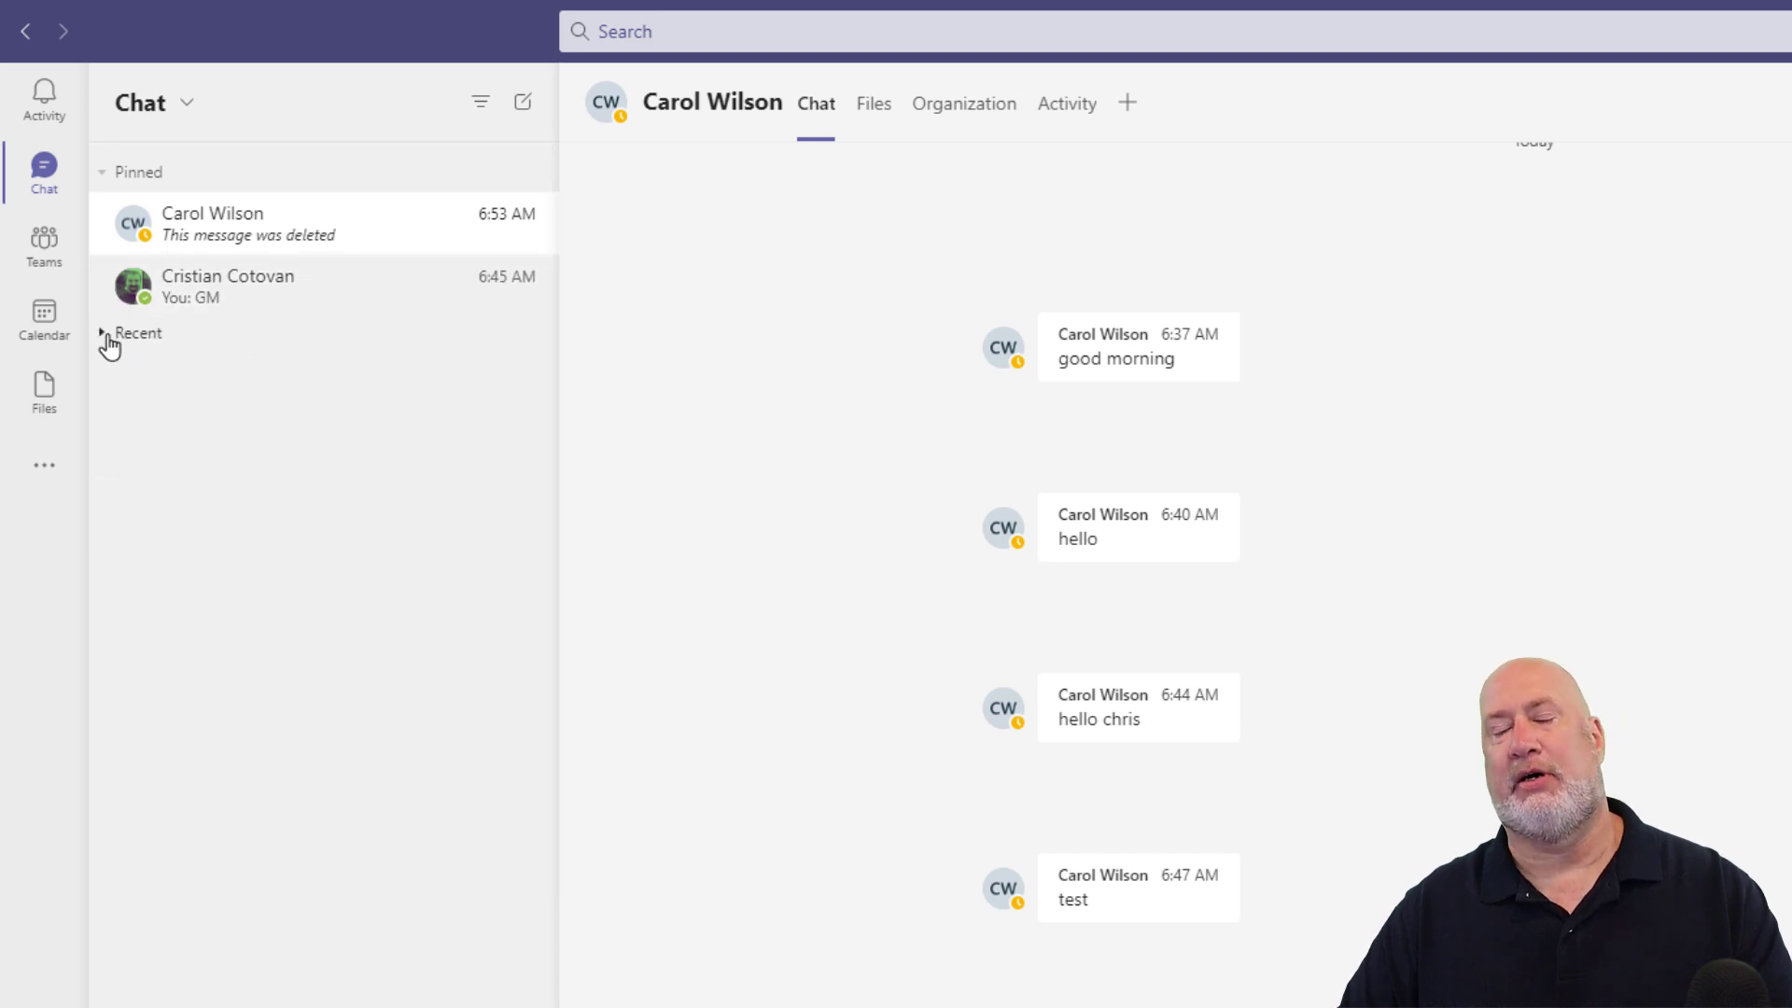
click(109, 341)
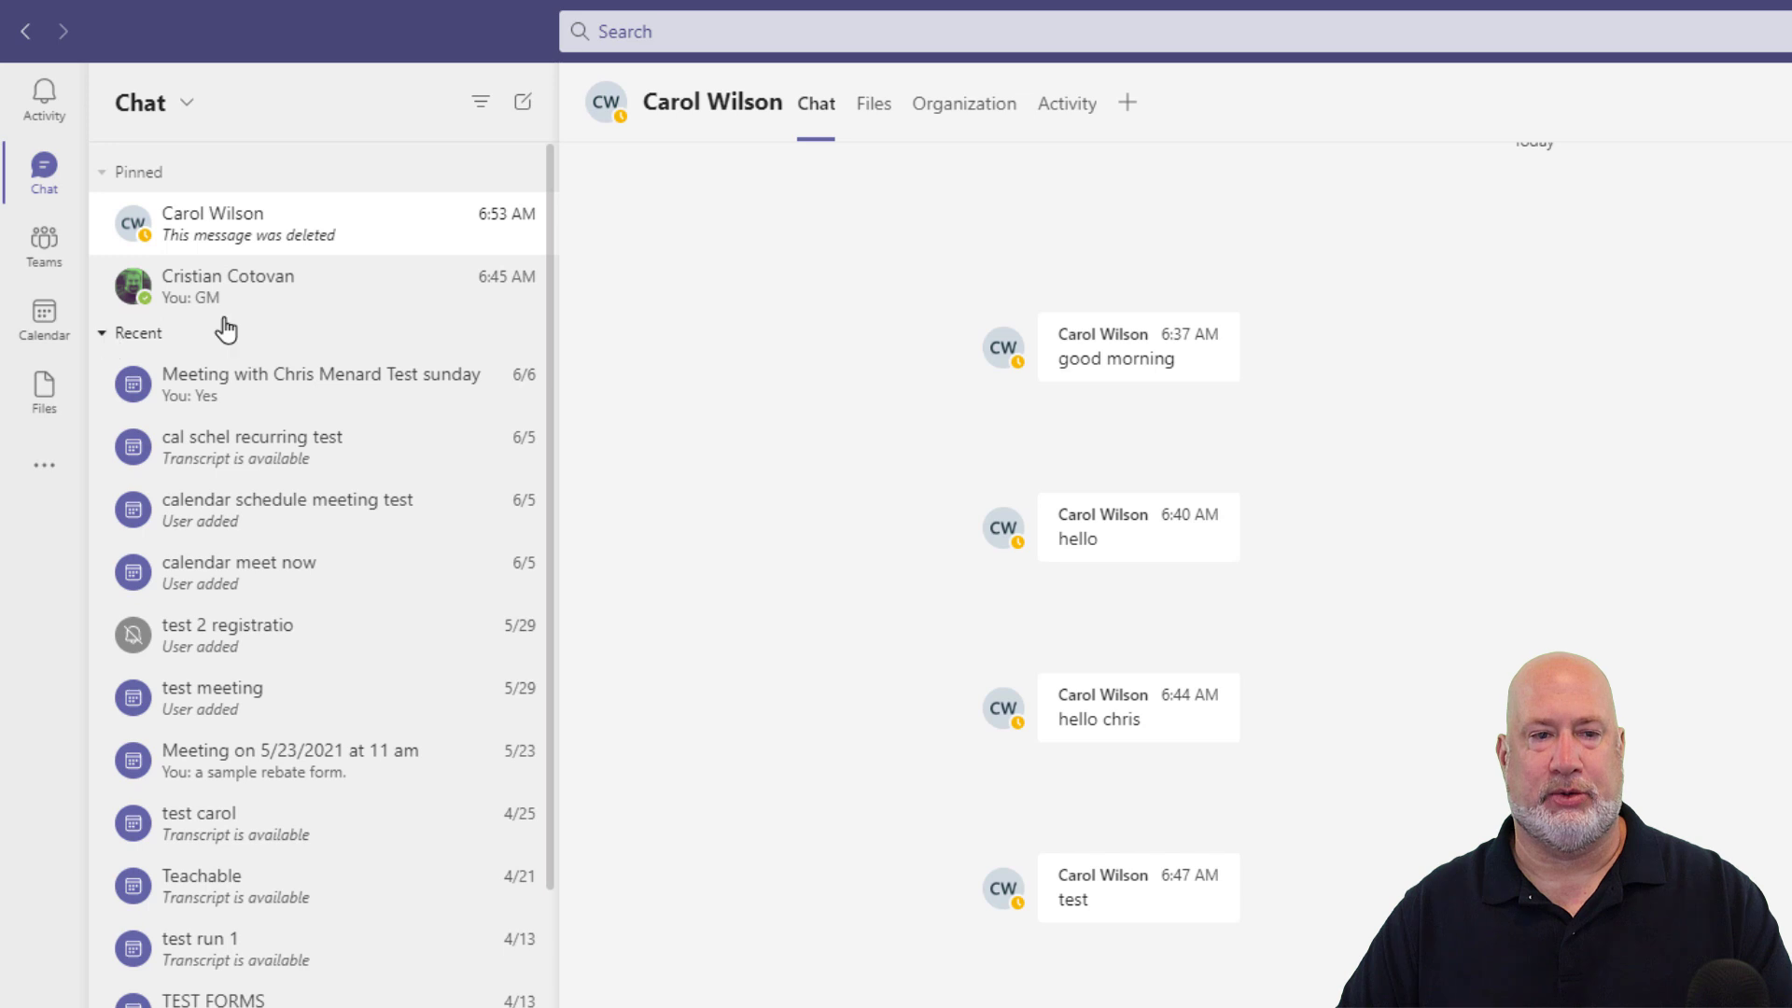
Unpin the first pinned chat and collapse the Recent group
click(525, 228)
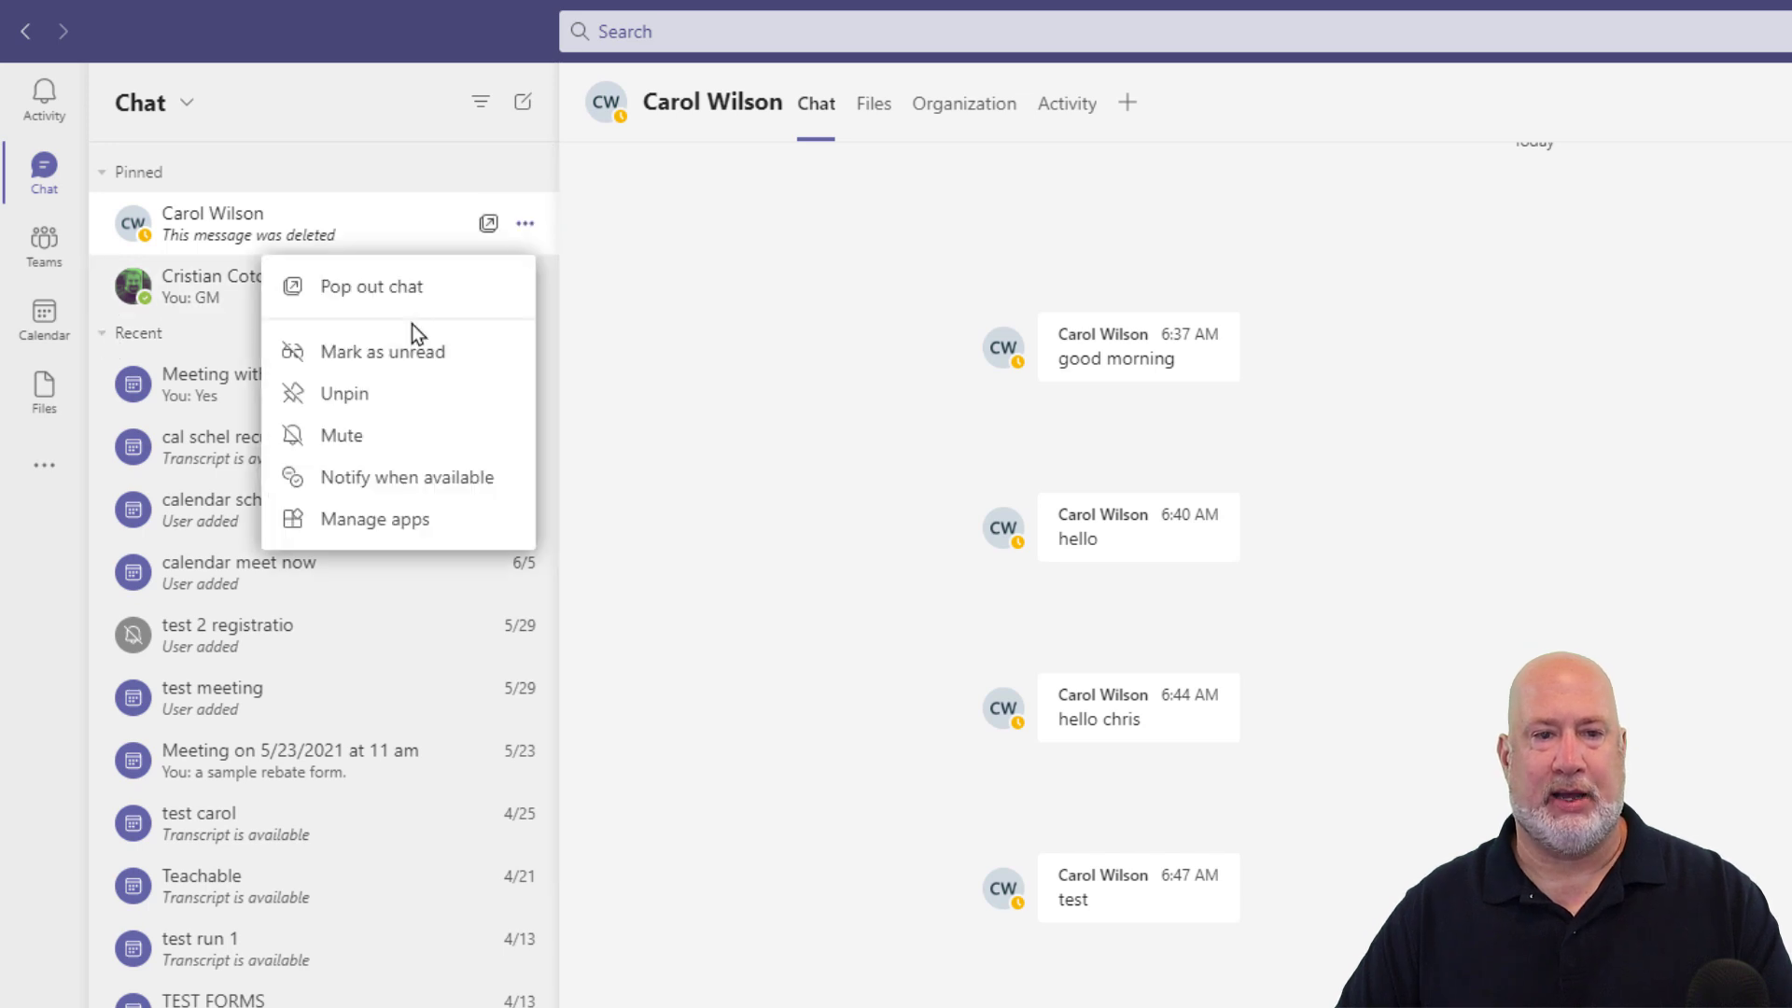
click(380, 399)
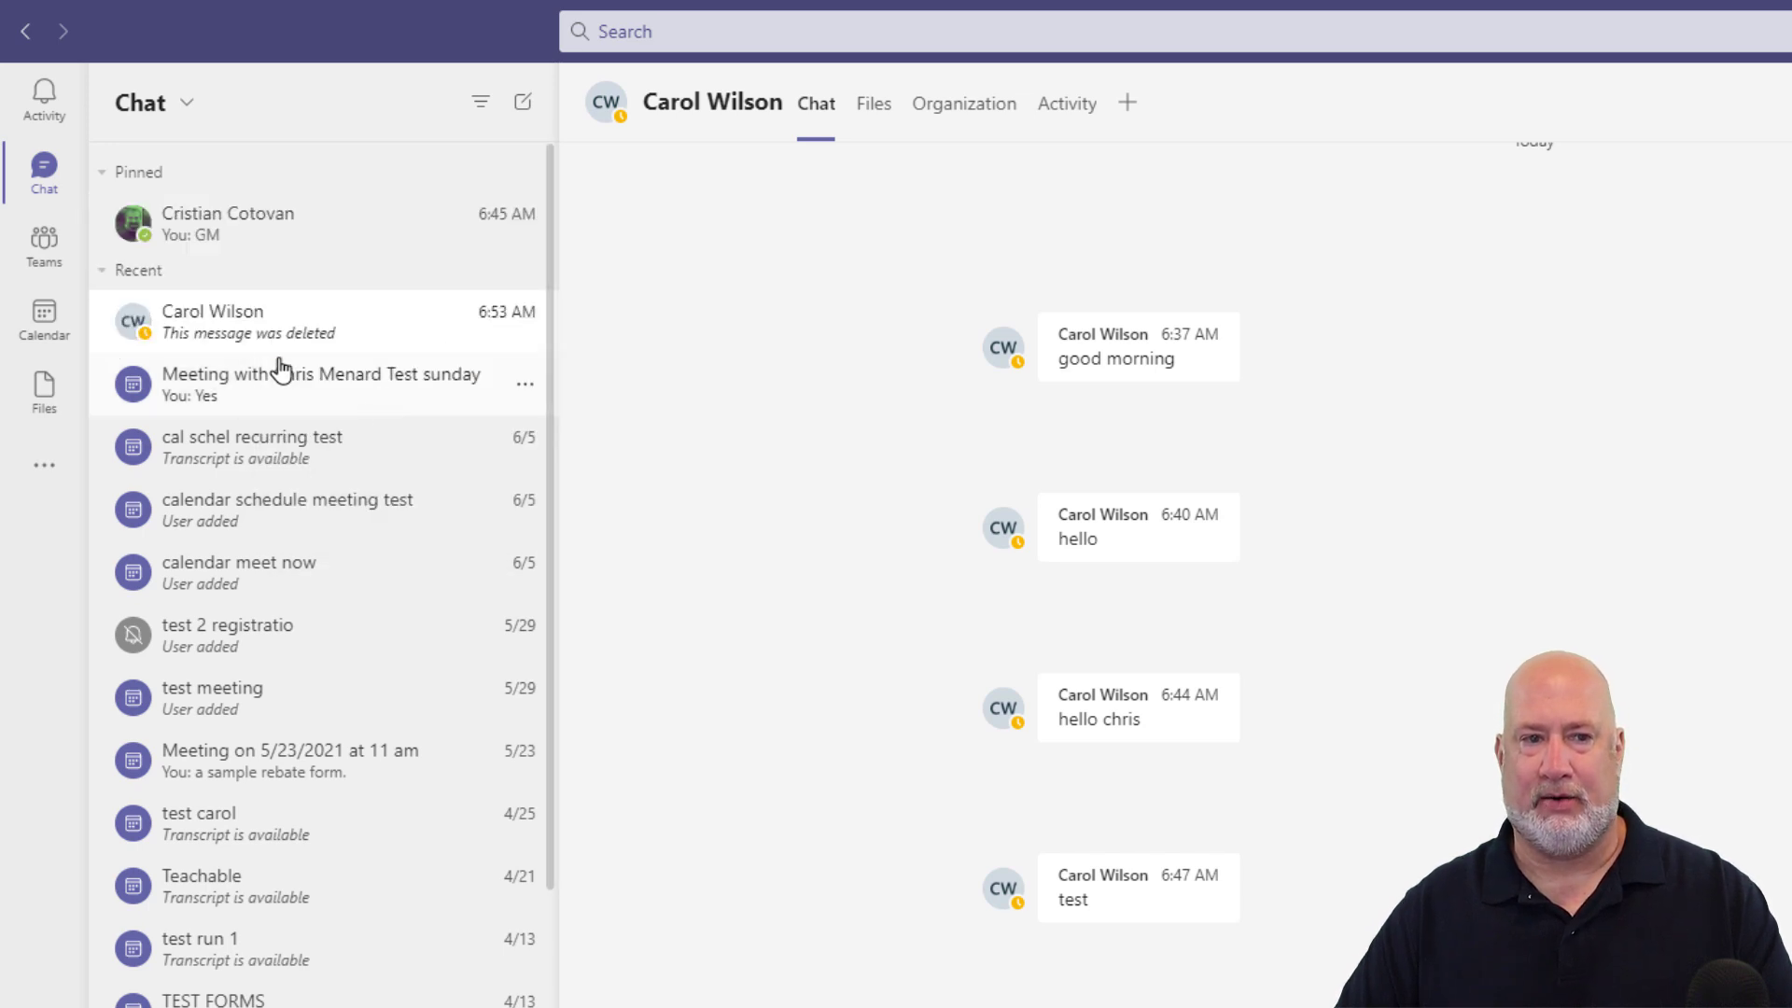
click(101, 273)
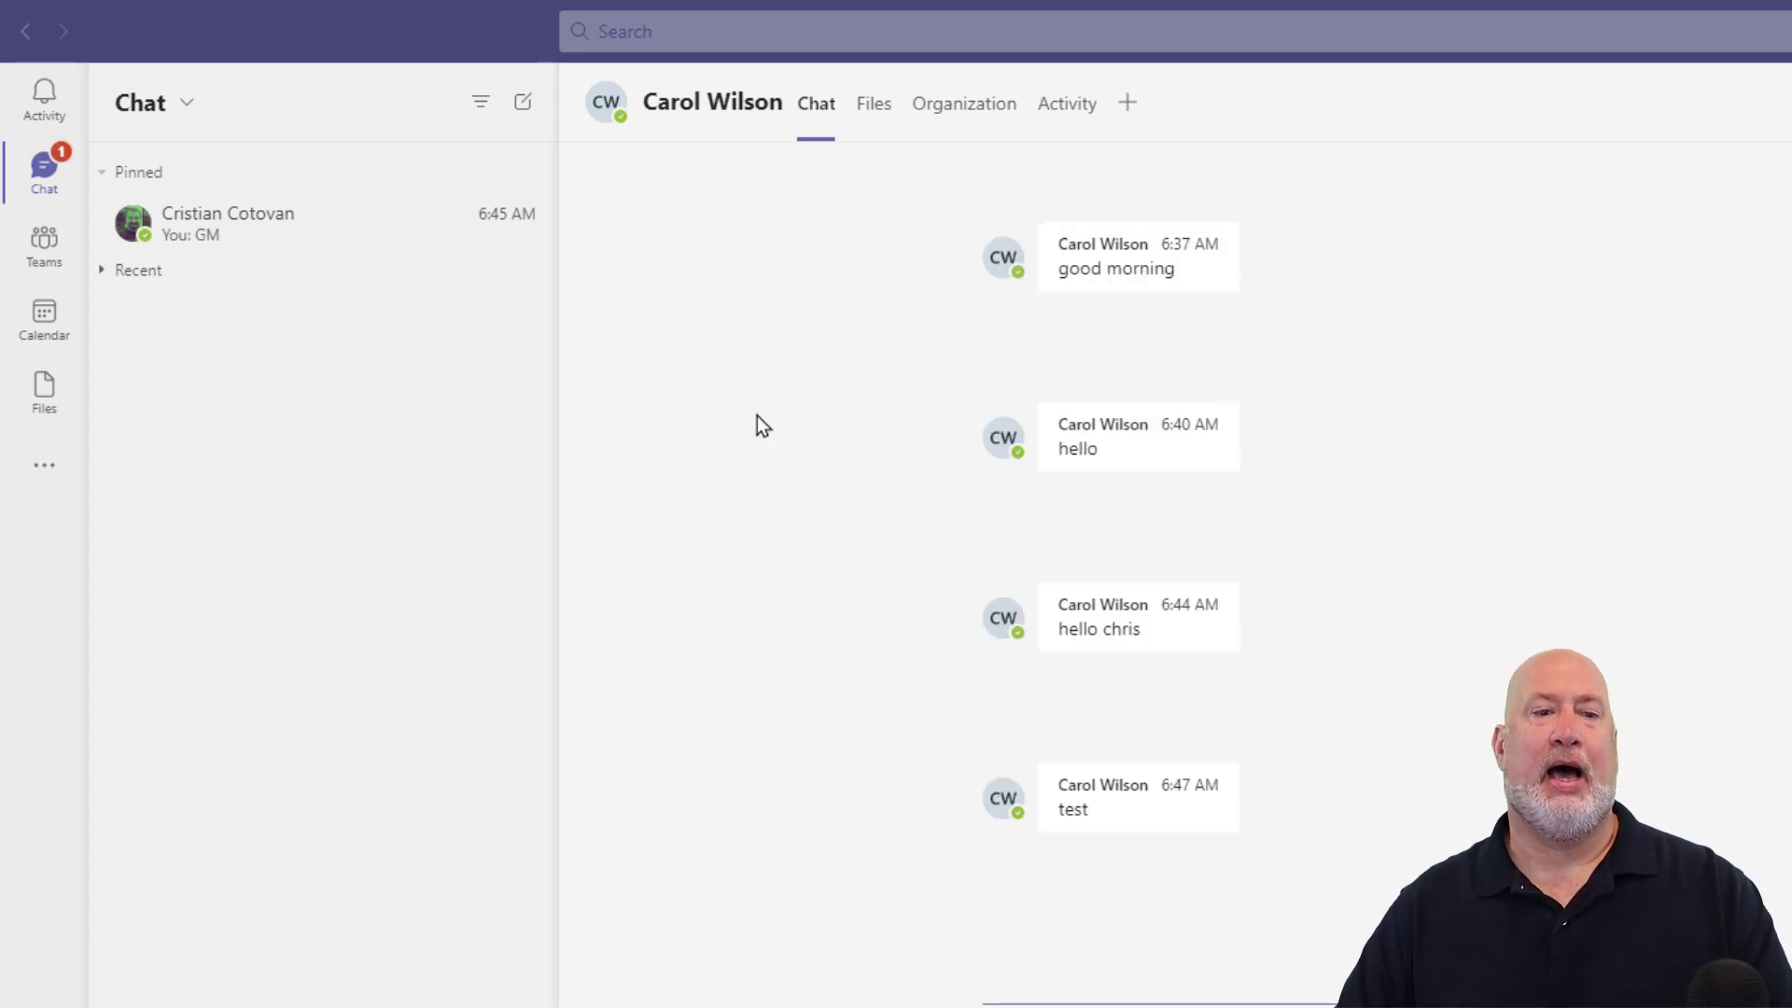
Expand the Recent group to find the chat with the new incoming message
click(43, 181)
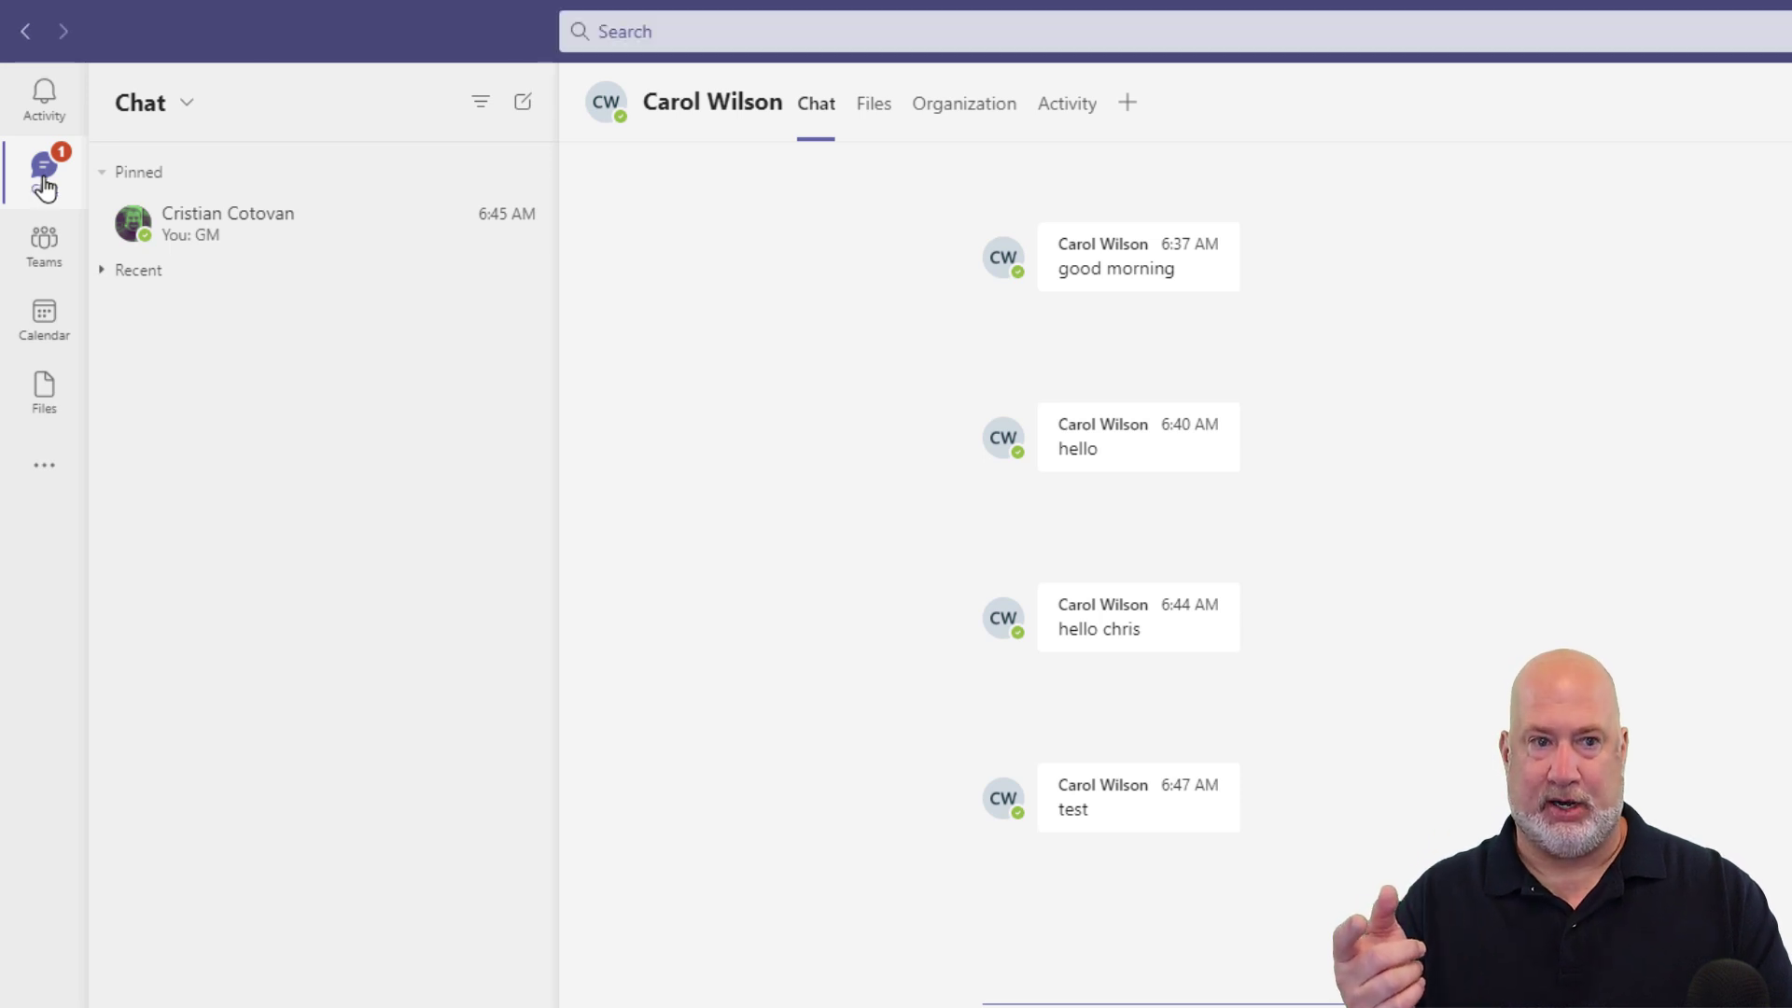
click(116, 272)
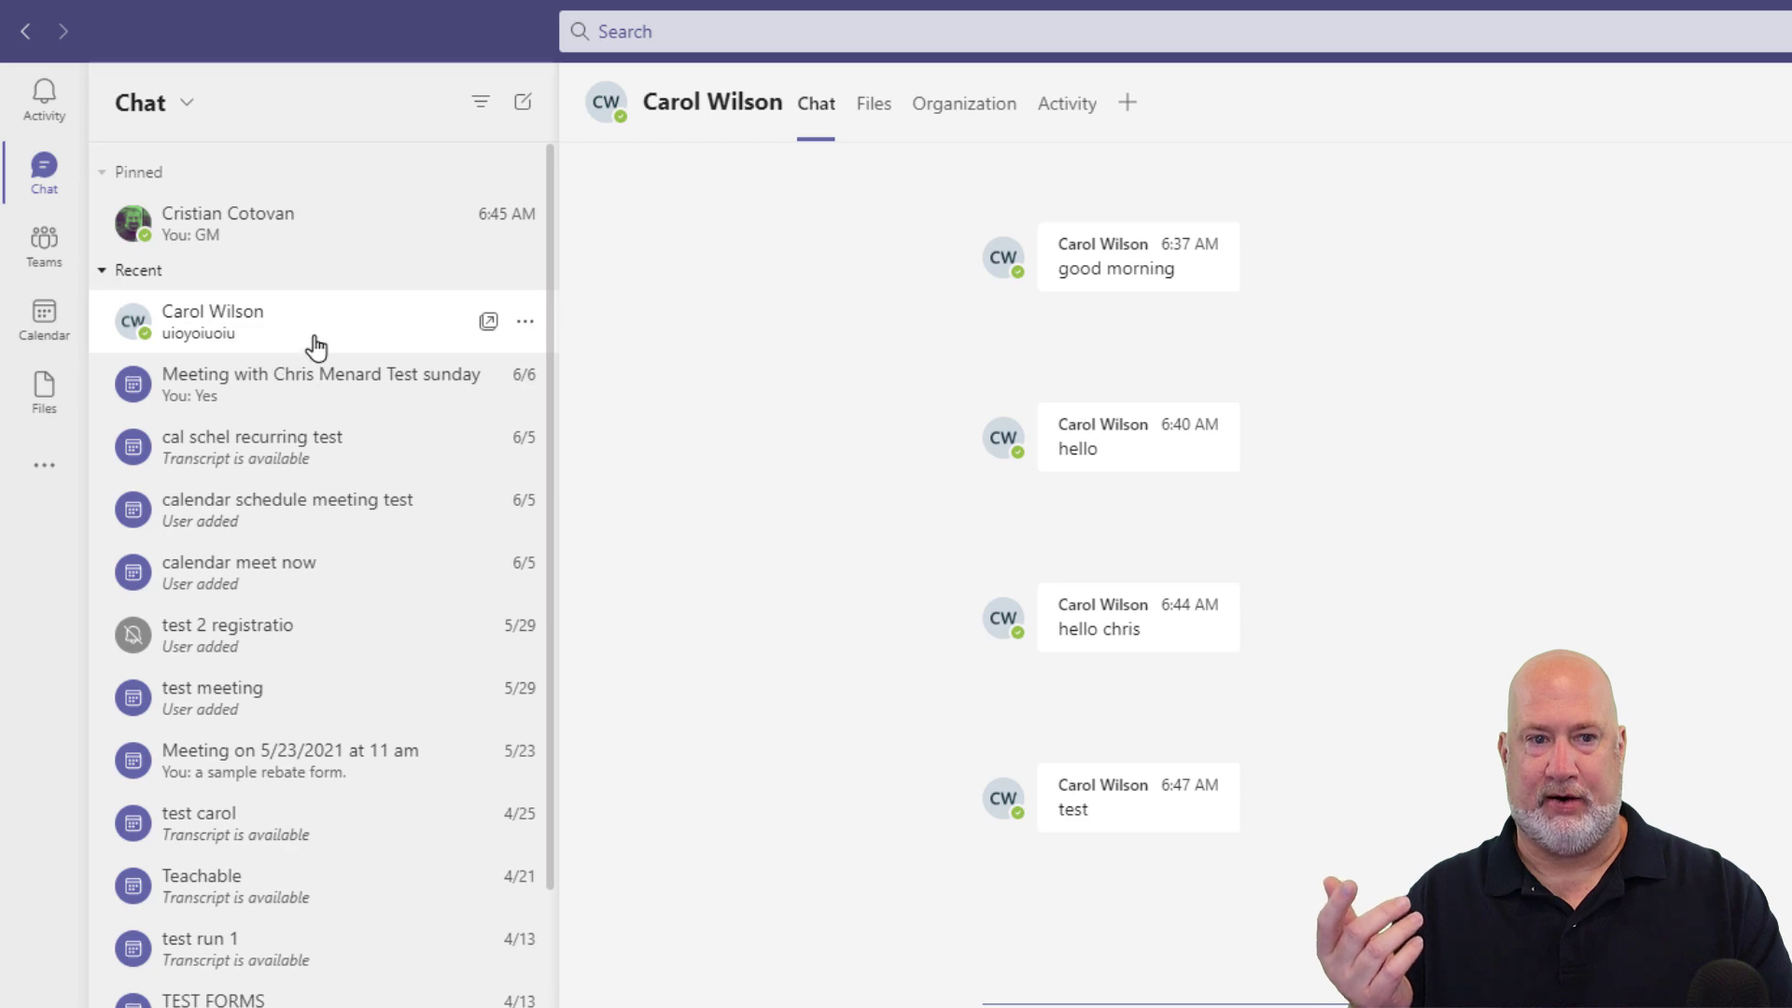